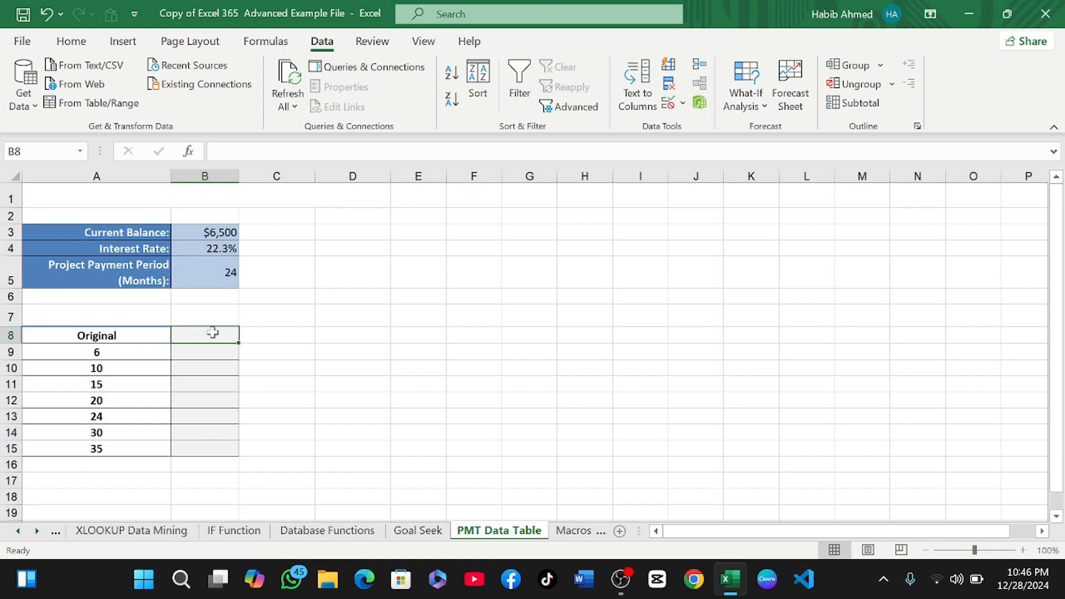
Start a PMT formula in B8 through the function argument dialog, setting the rate to B4/12.
text(=)
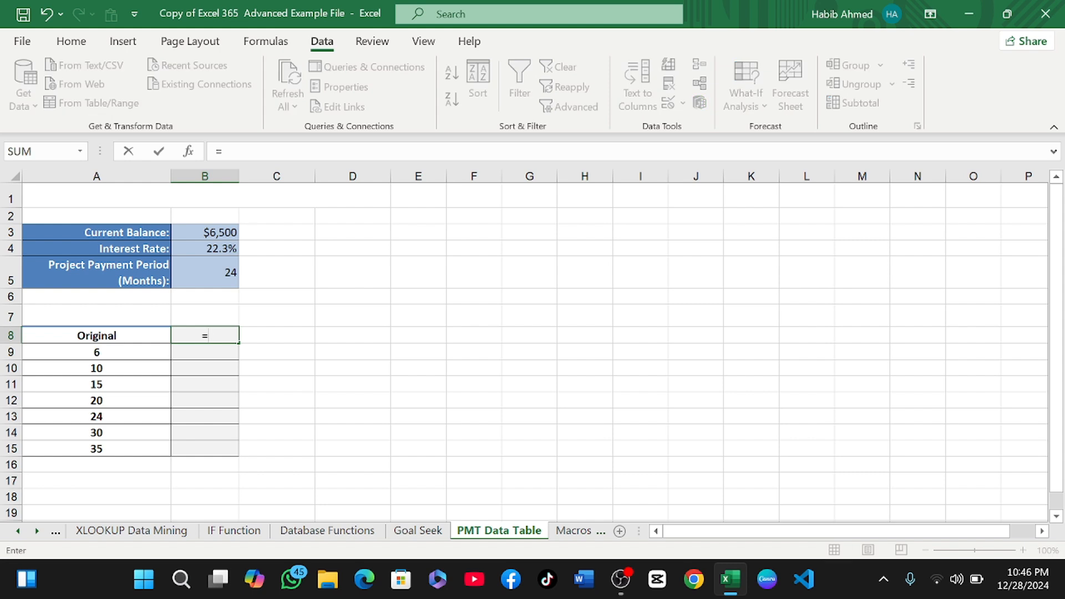
text(pm)
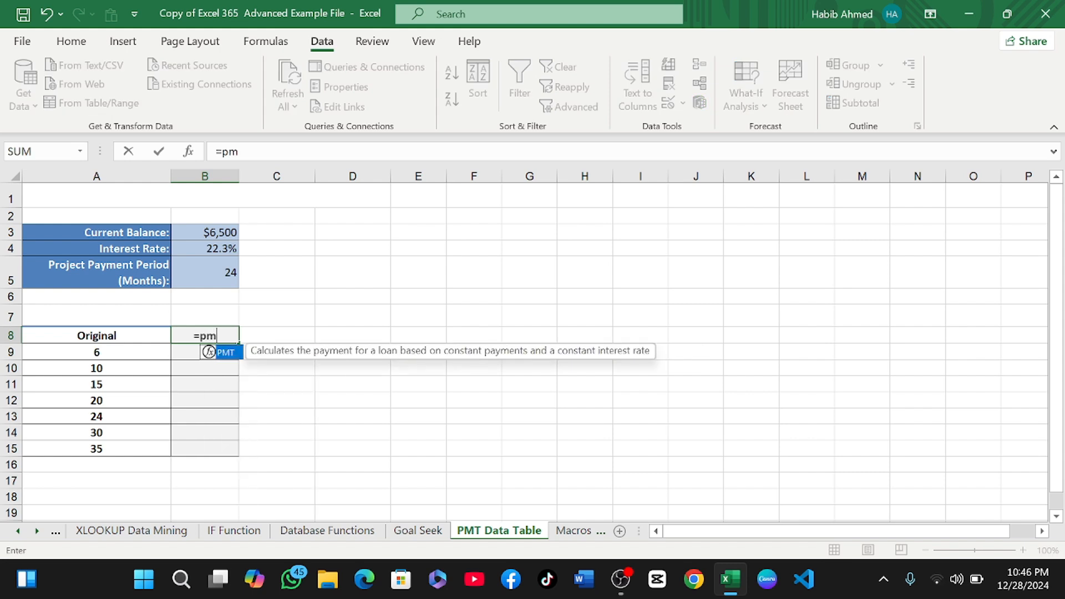
text(t)
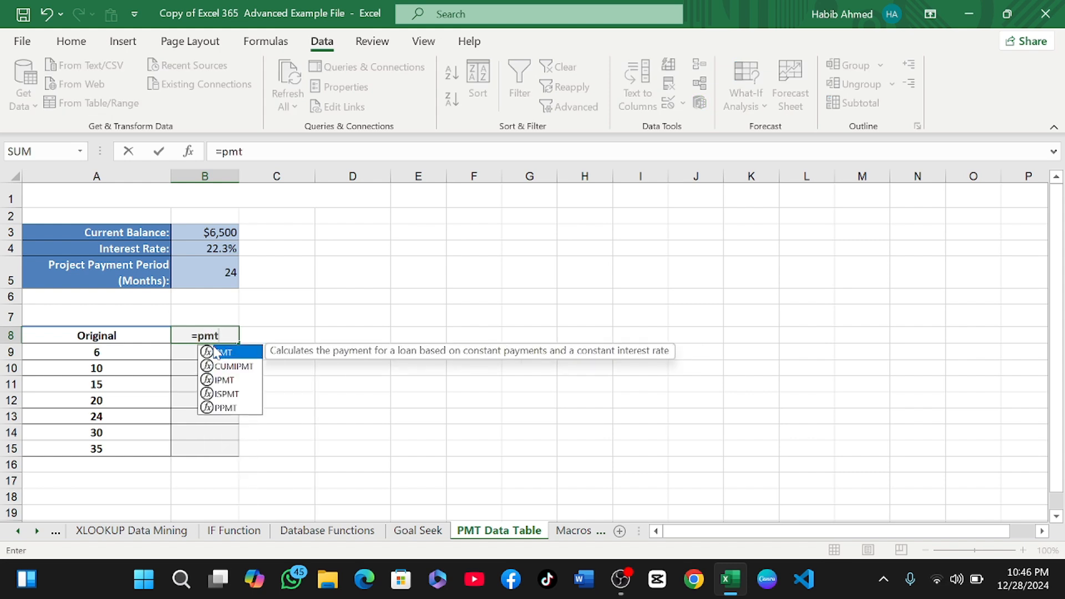
double_click(232, 352)
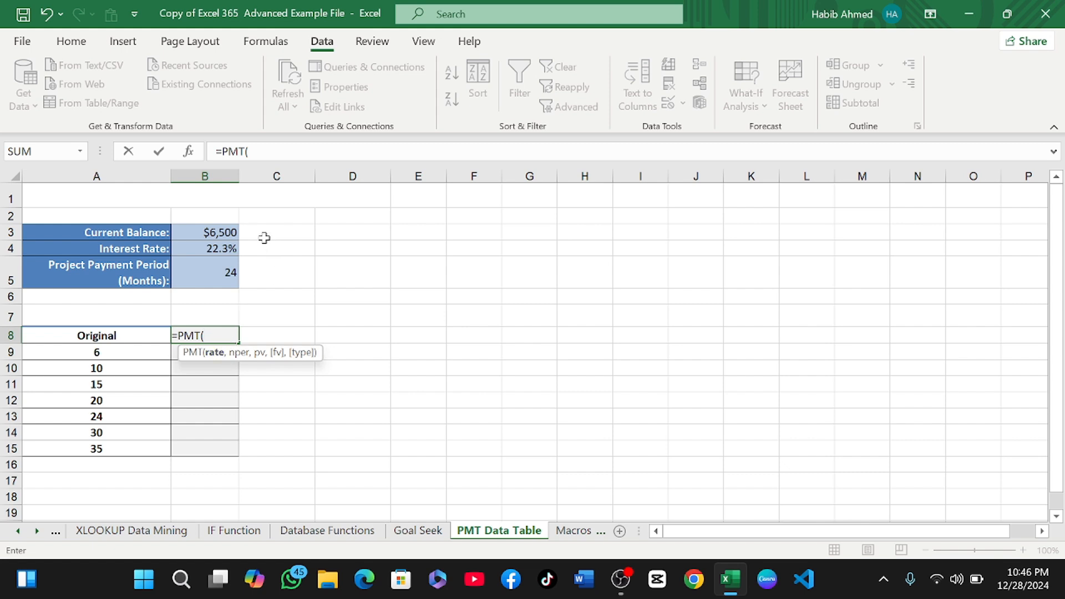
click(190, 151)
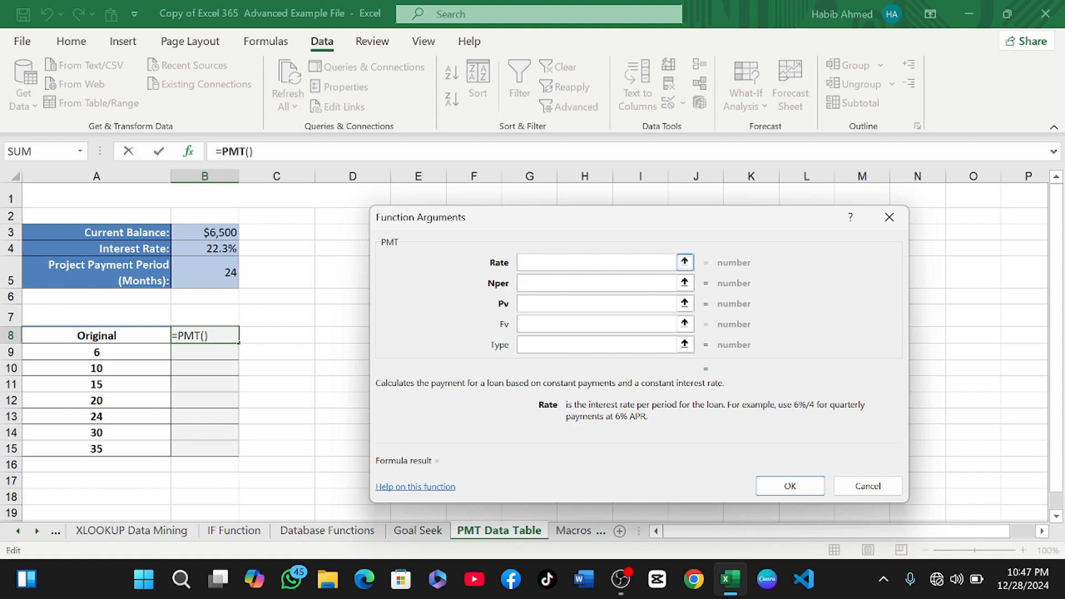
click(219, 253)
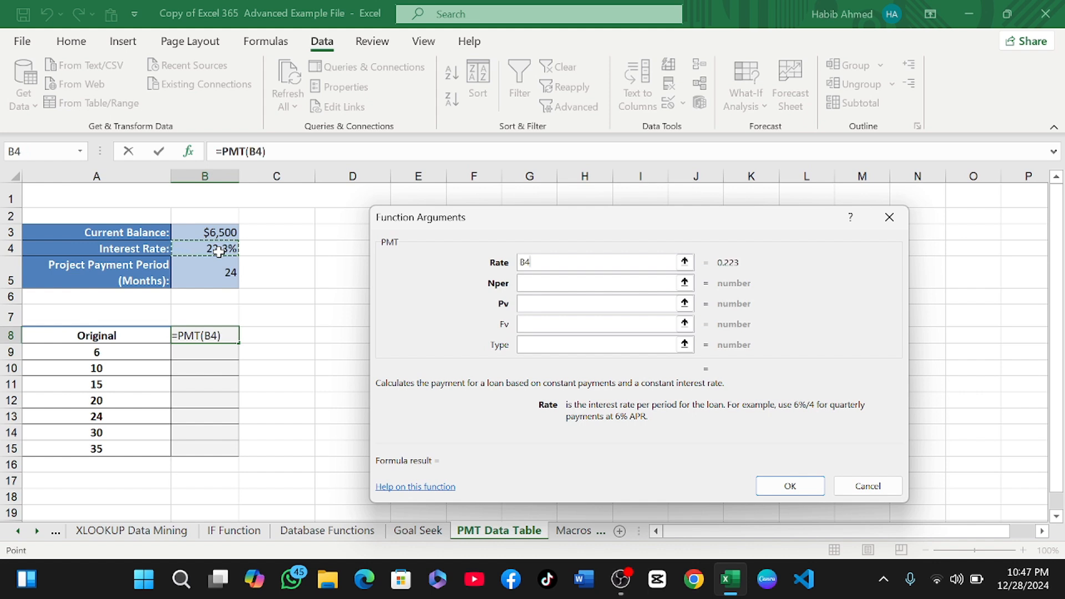
text(.)
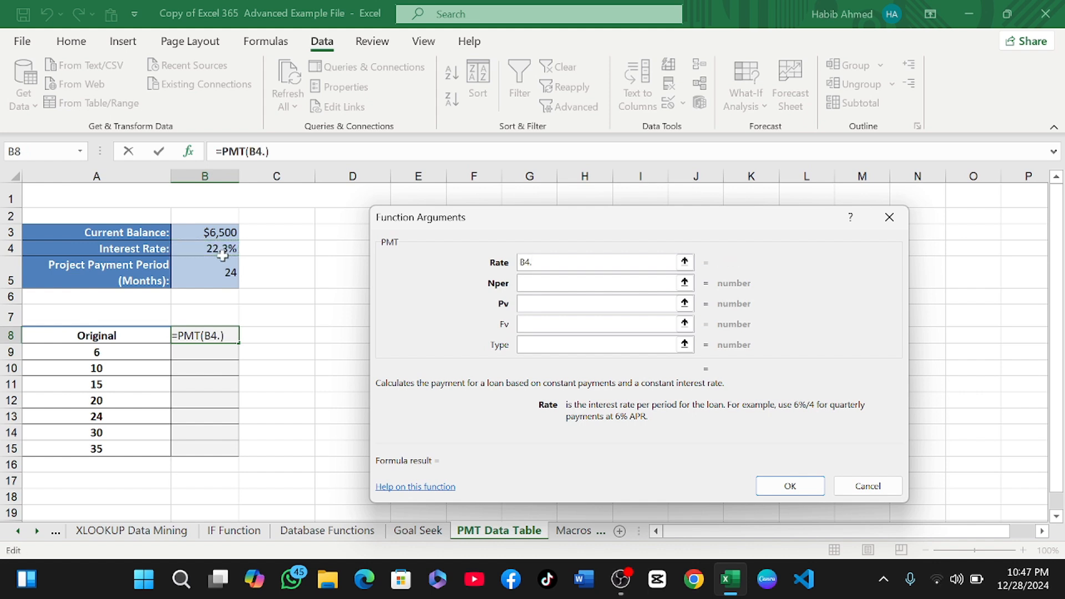
key(BackSpace)
text(/12)
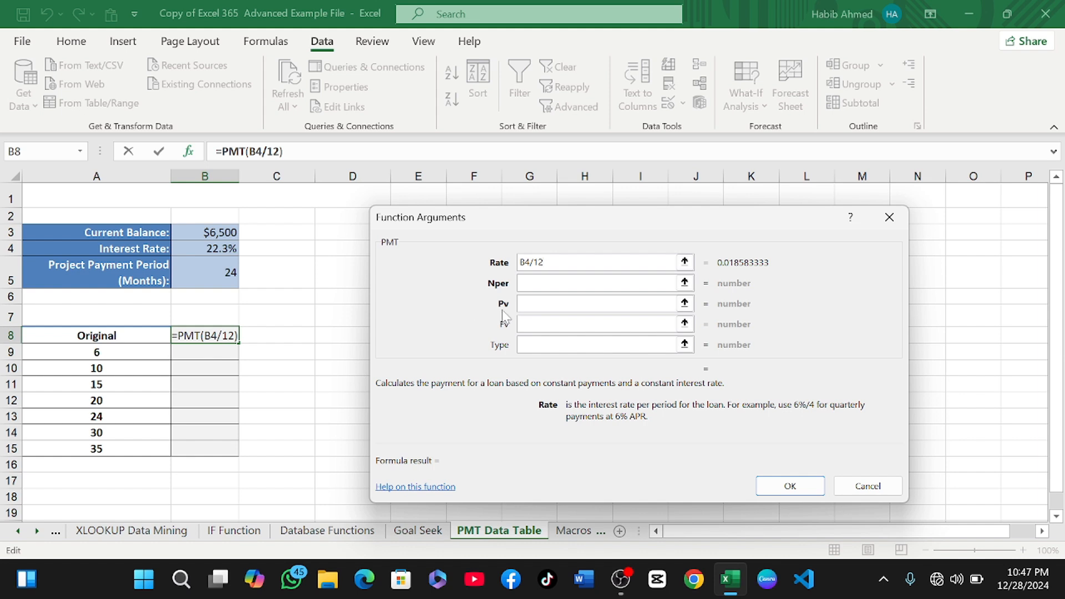
Set the PMT Nper argument to B5 and Pv to B3, then confirm the formula in B8.
key(Tab)
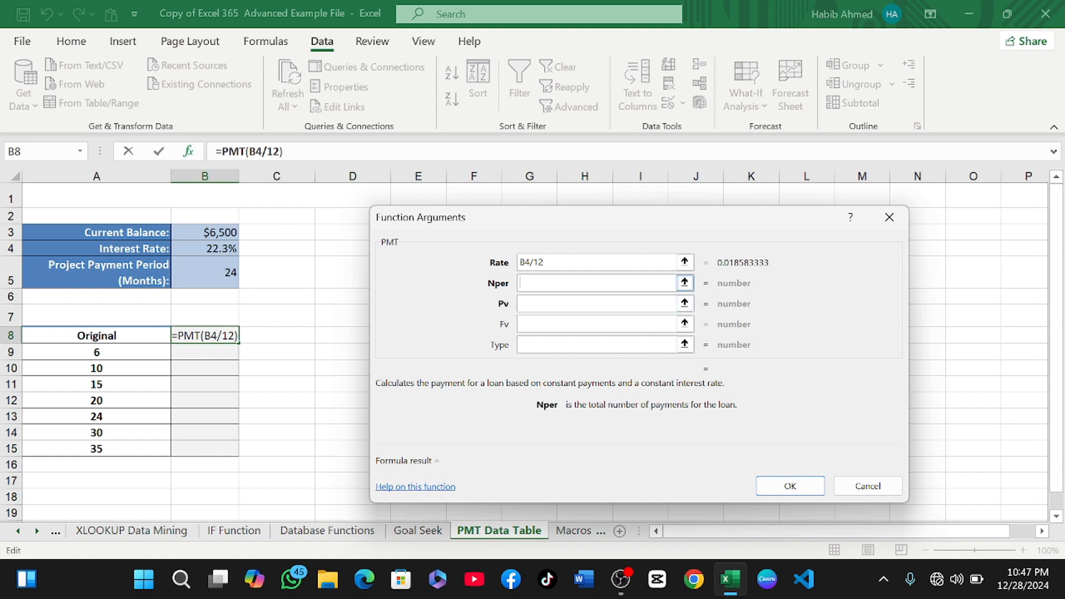
click(215, 274)
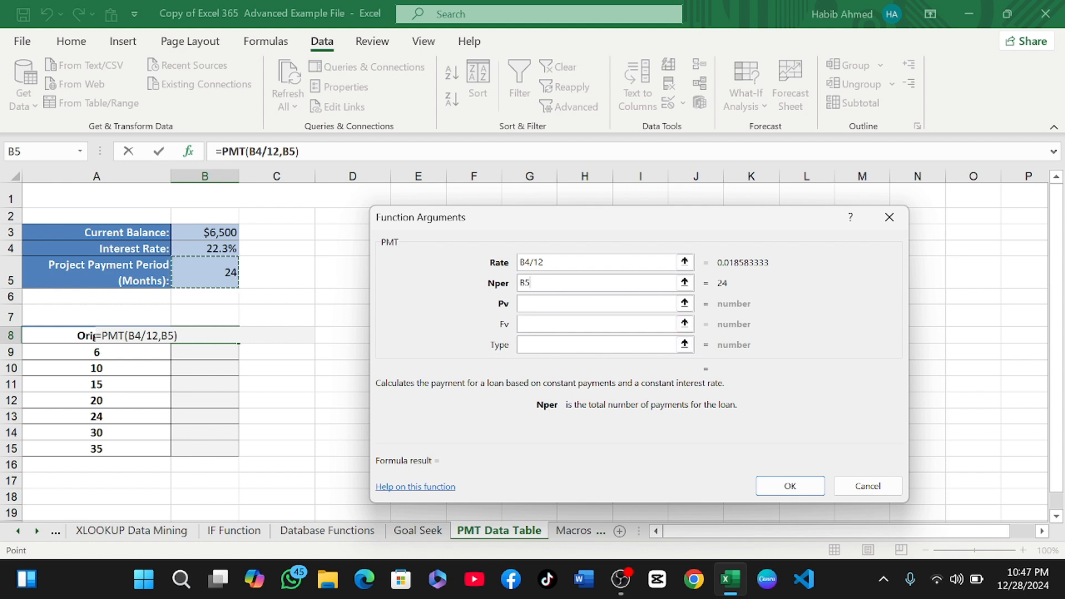
key(Tab)
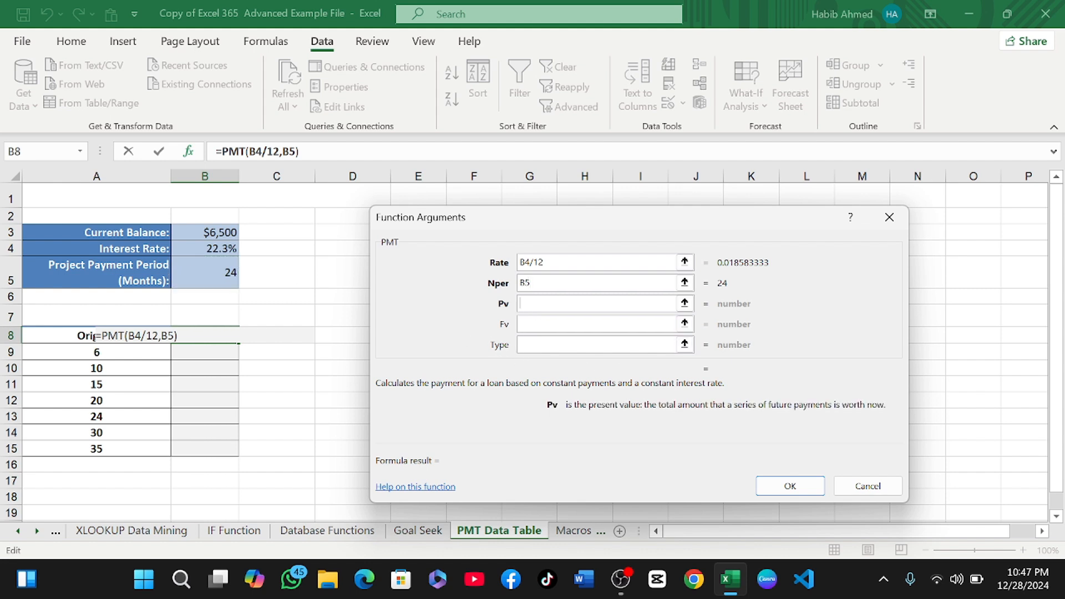
click(225, 236)
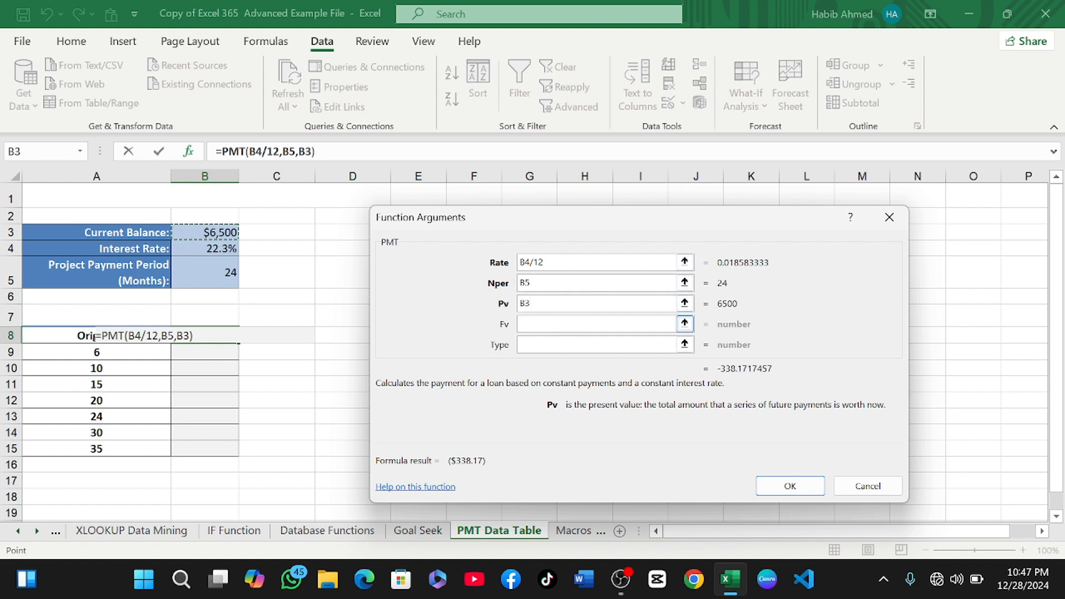
click(790, 486)
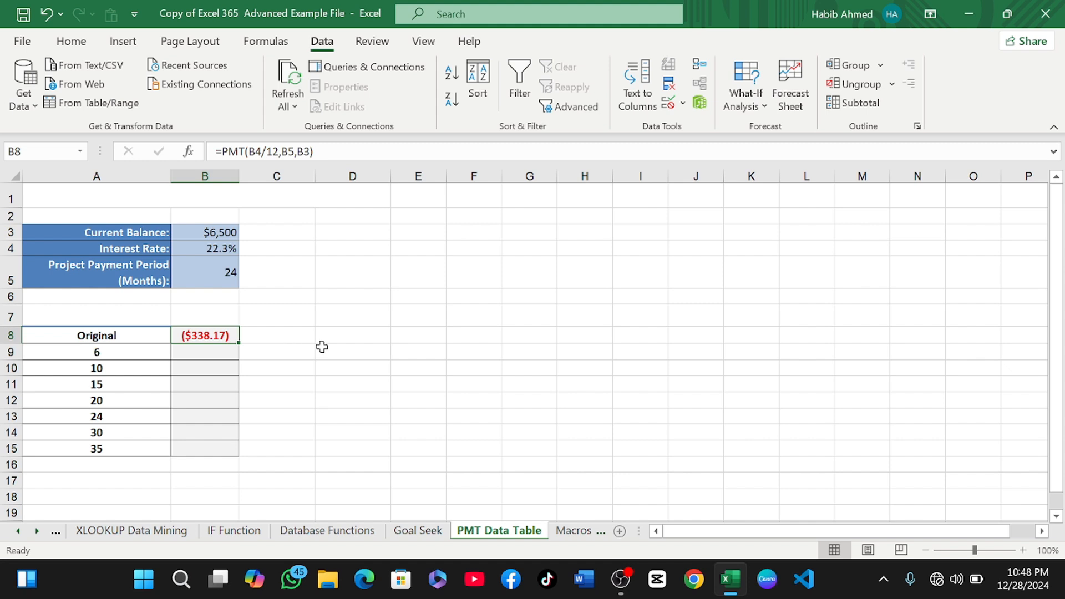
Enter the formula =B5*B8 in D8.
key(Down)
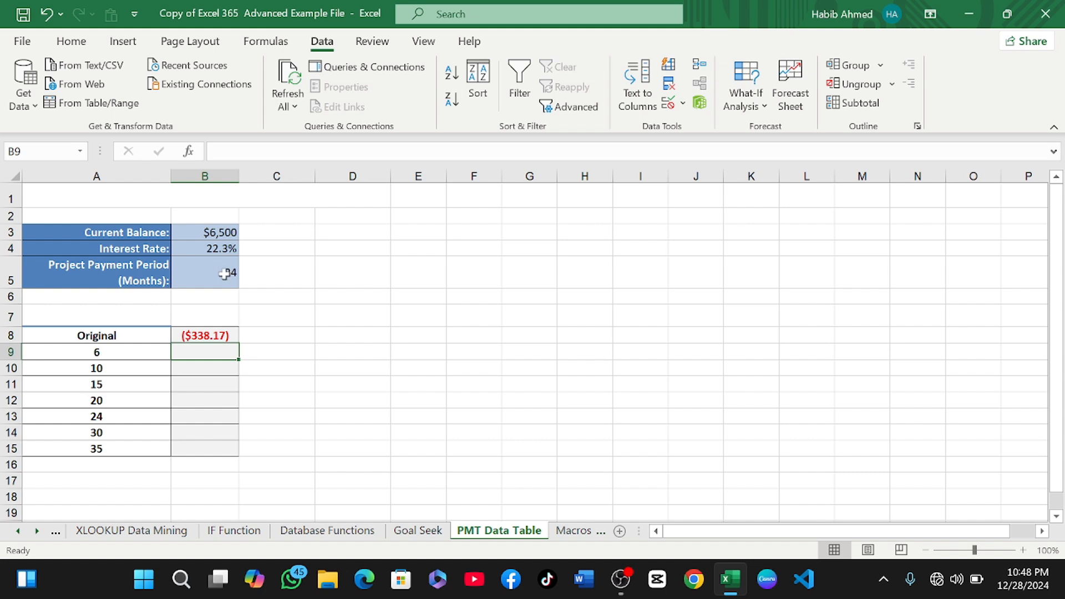
click(340, 340)
text(=)
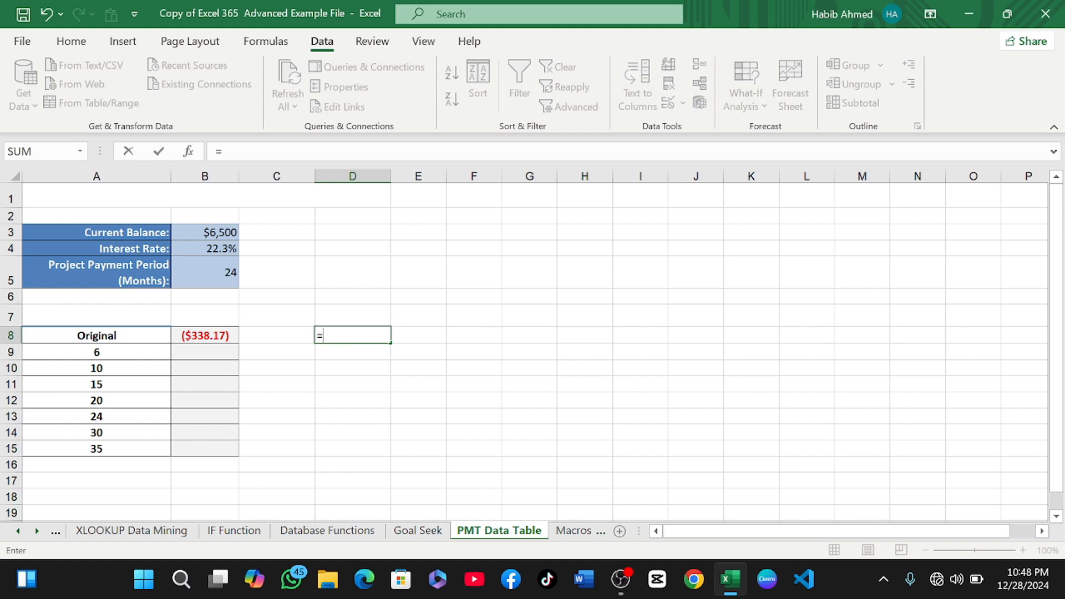
click(231, 279)
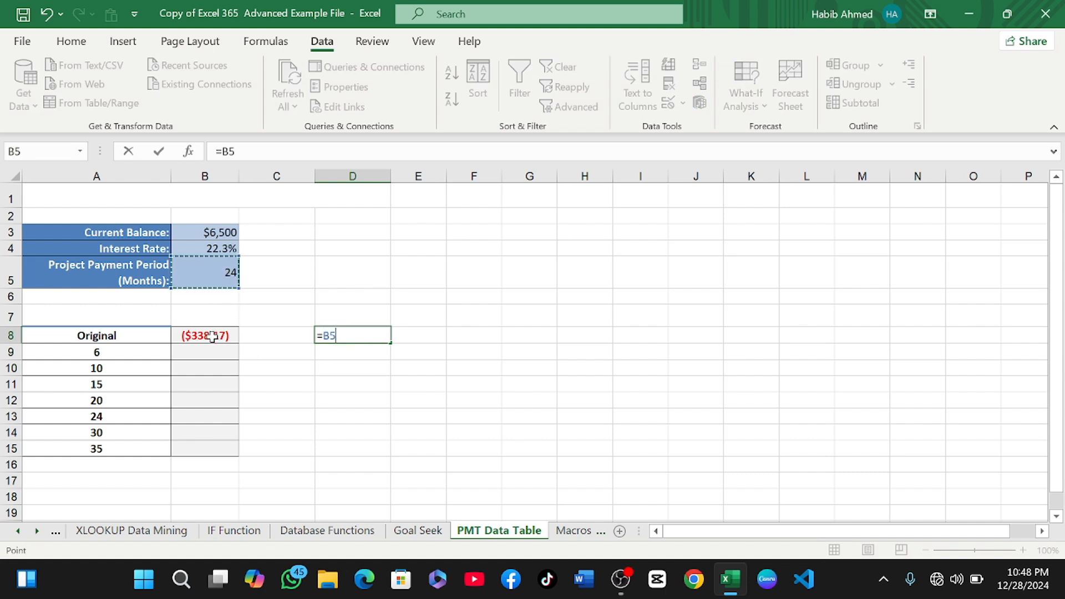
text(*)
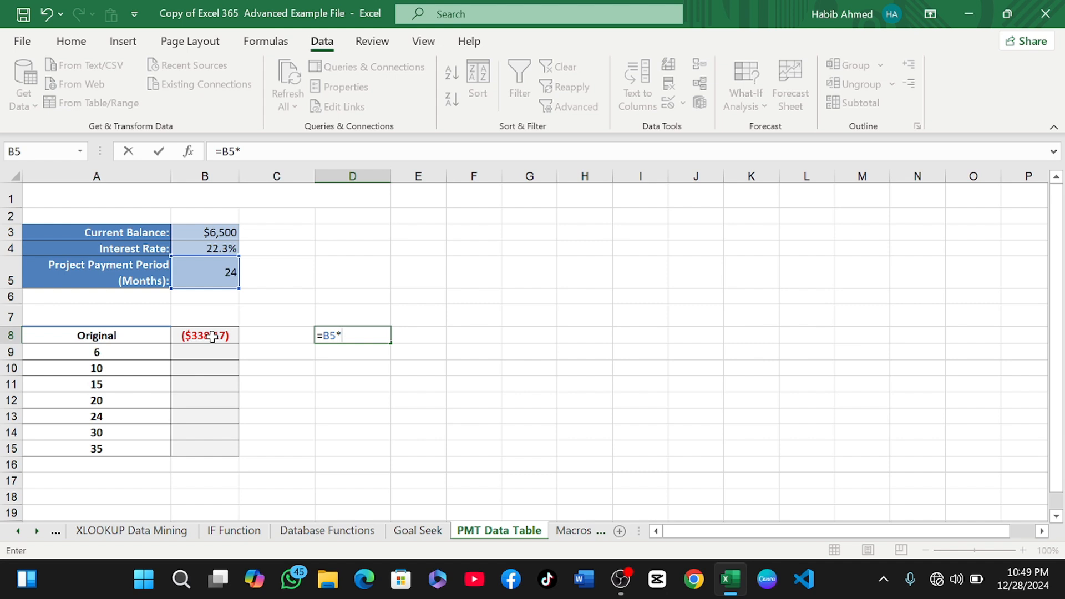
click(212, 337)
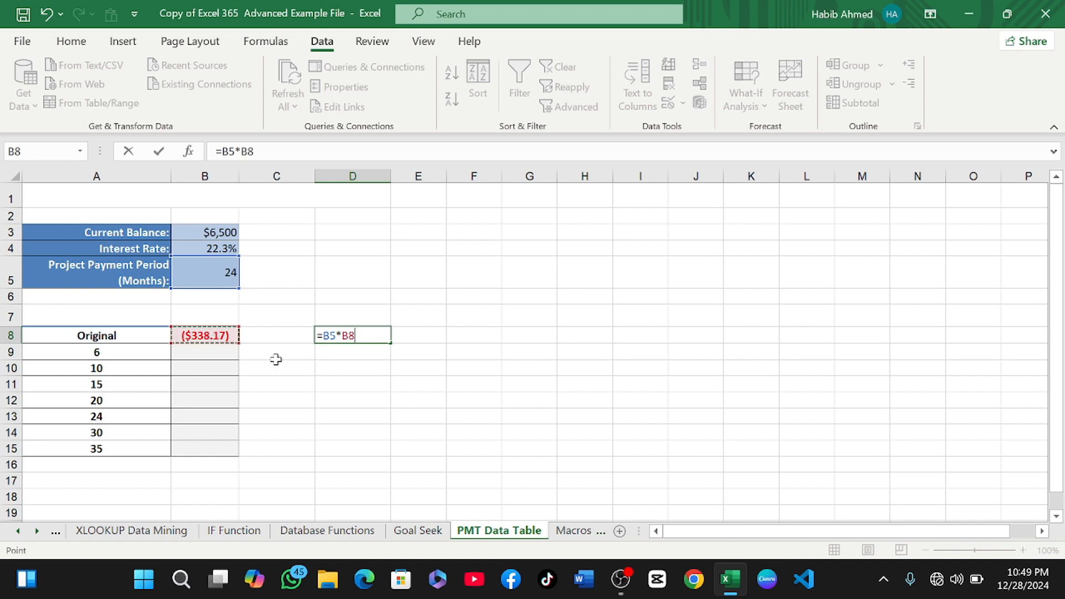
key(Return)
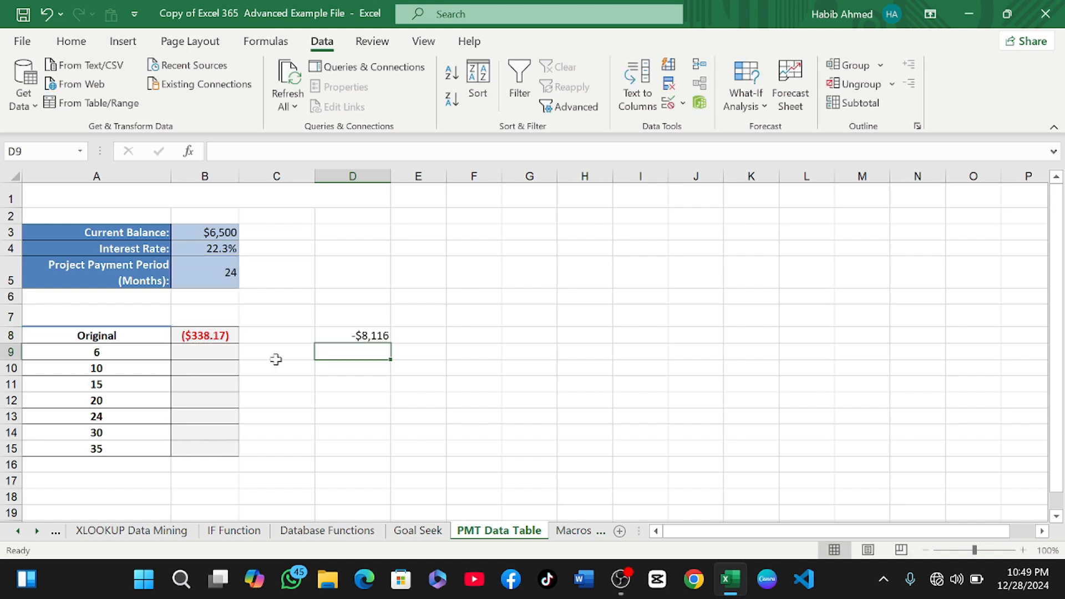
Clear the formula from D8.
click(361, 337)
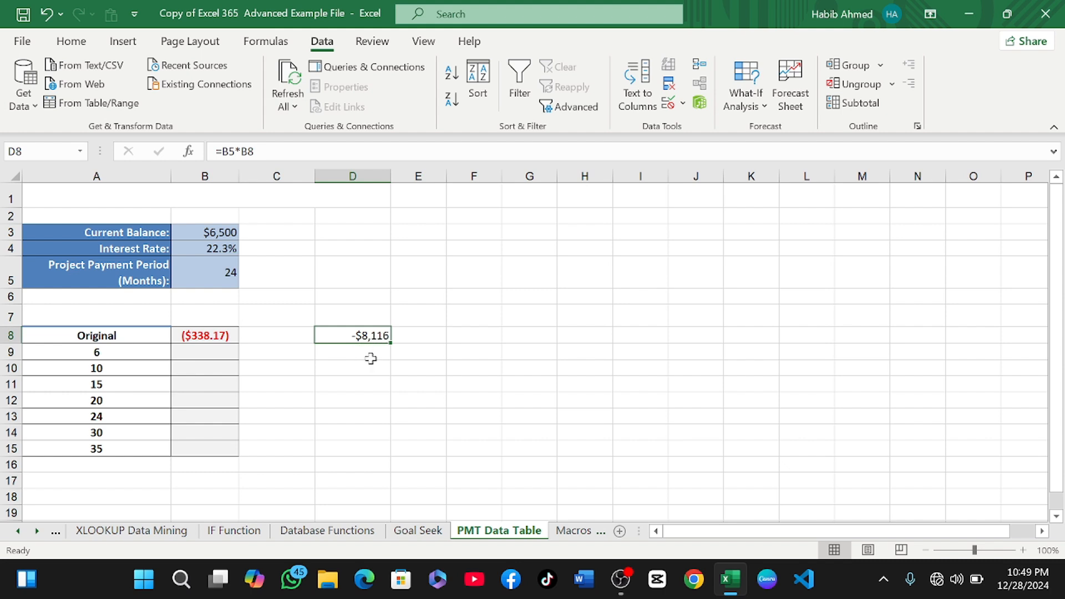
key(BackSpace)
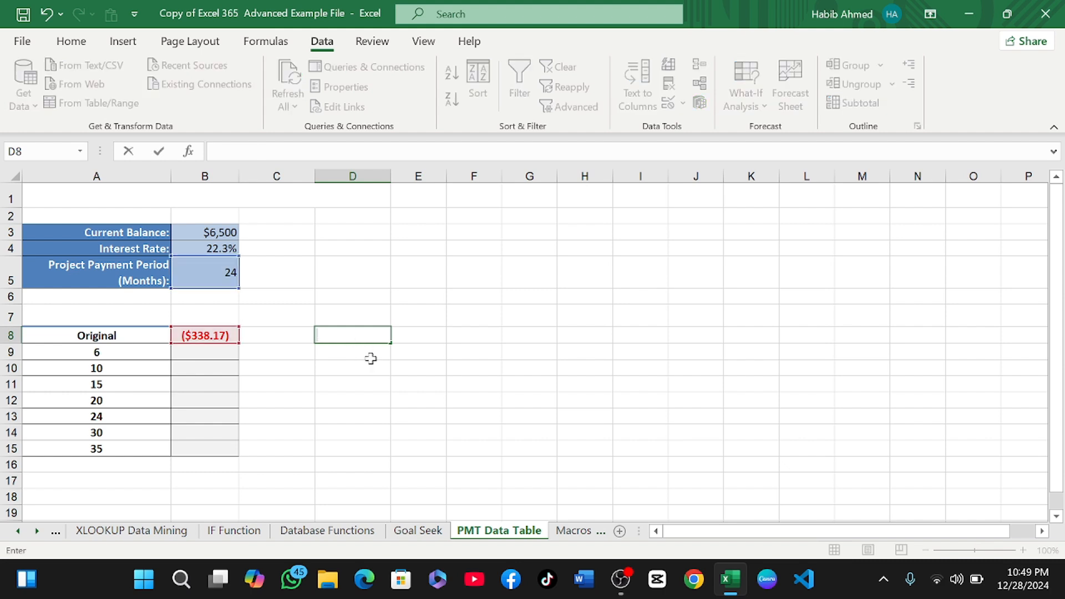
Start a PMT formula in B9 through the argument dialog, setting the rate to B4/12.
click(186, 352)
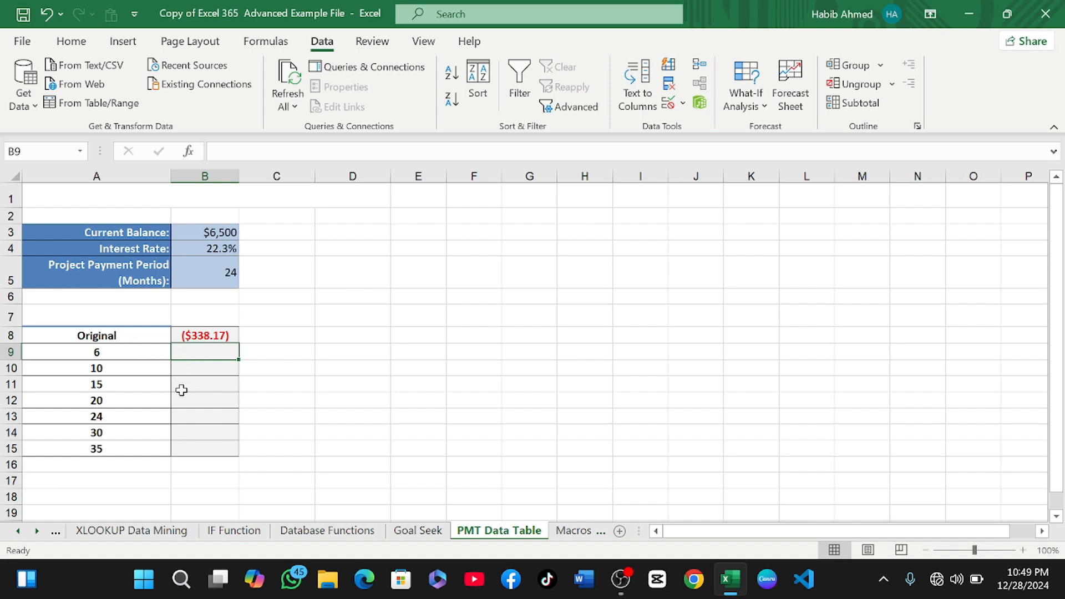
text(=)
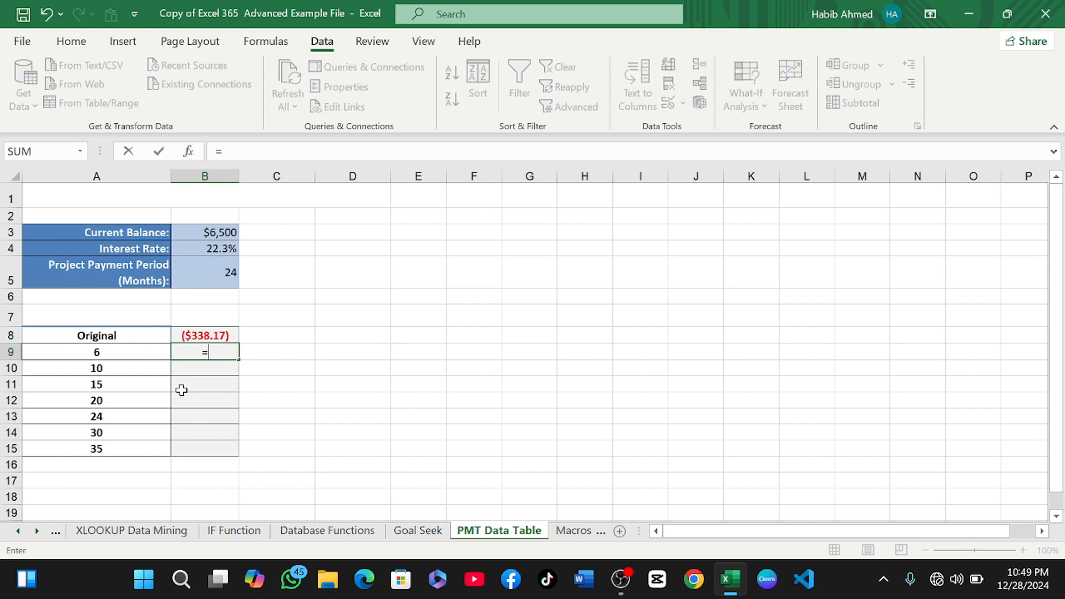
text(pmt)
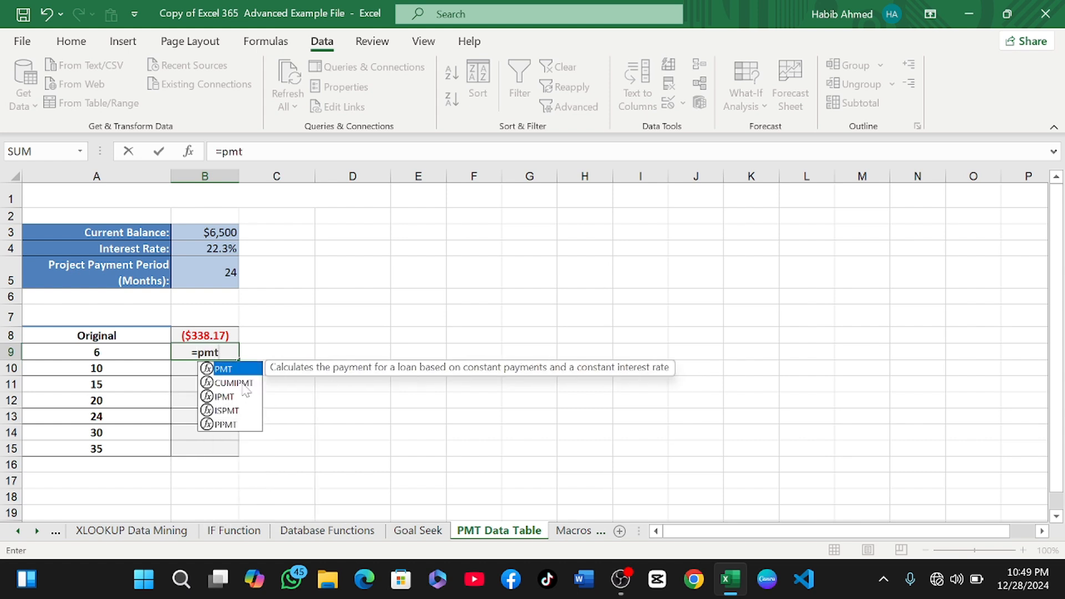
double_click(248, 371)
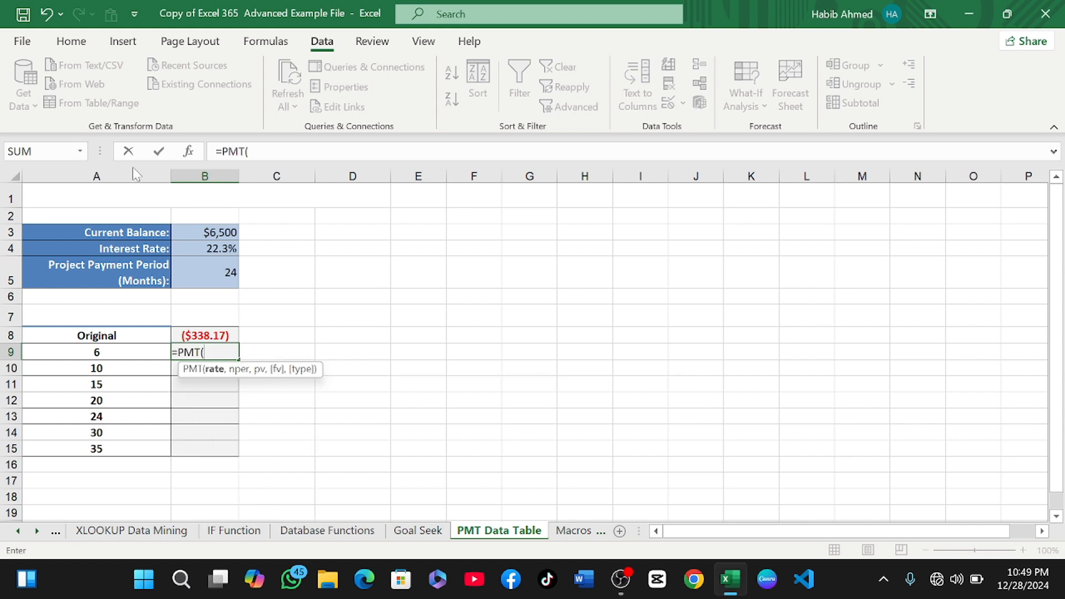
click(188, 151)
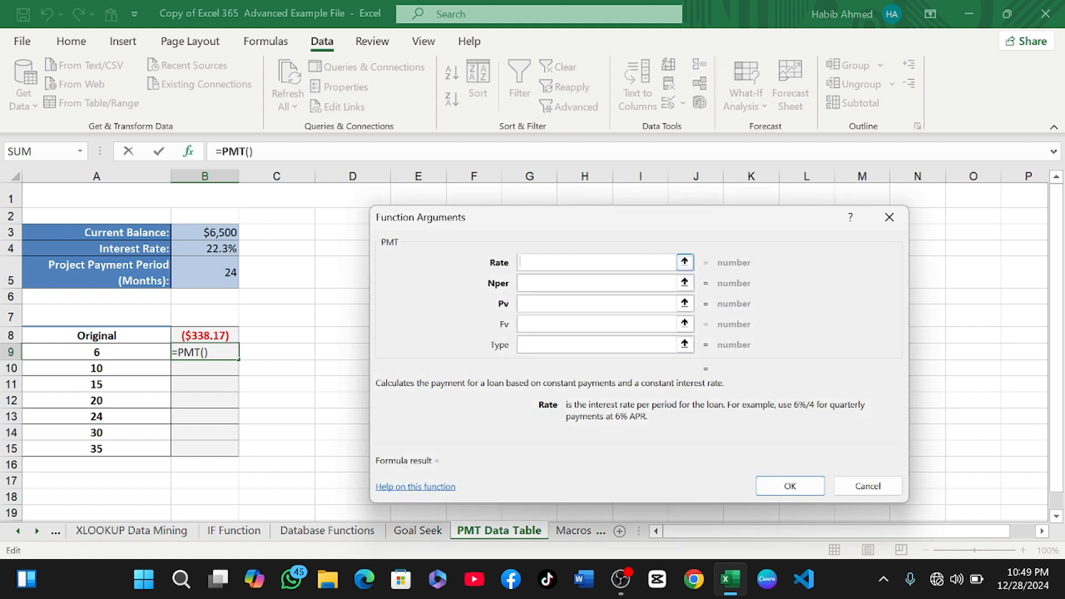
click(202, 249)
text(.)
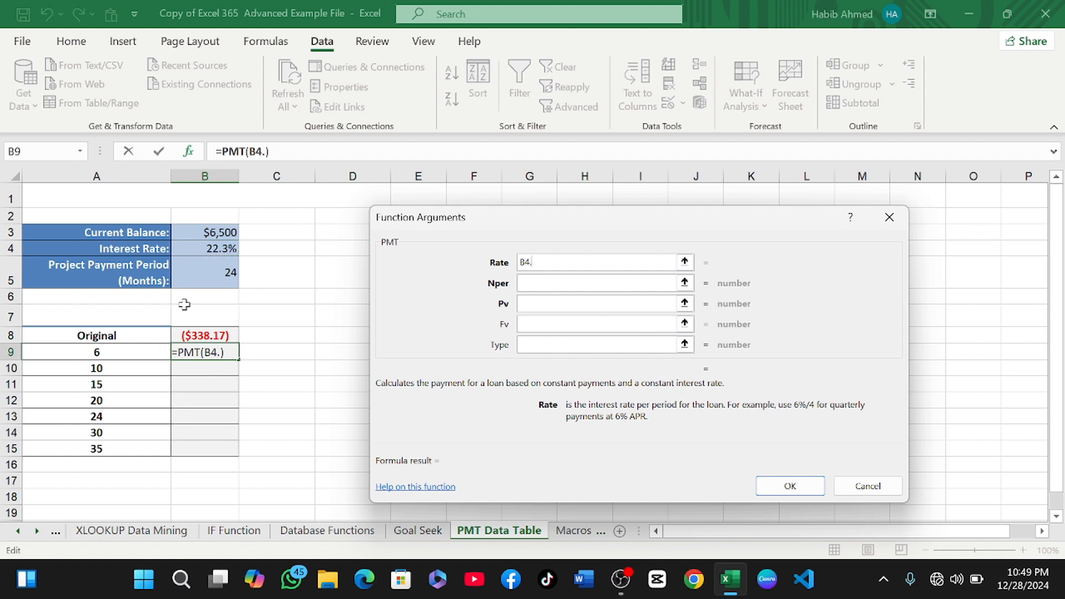
key(BackSpace)
text(/12)
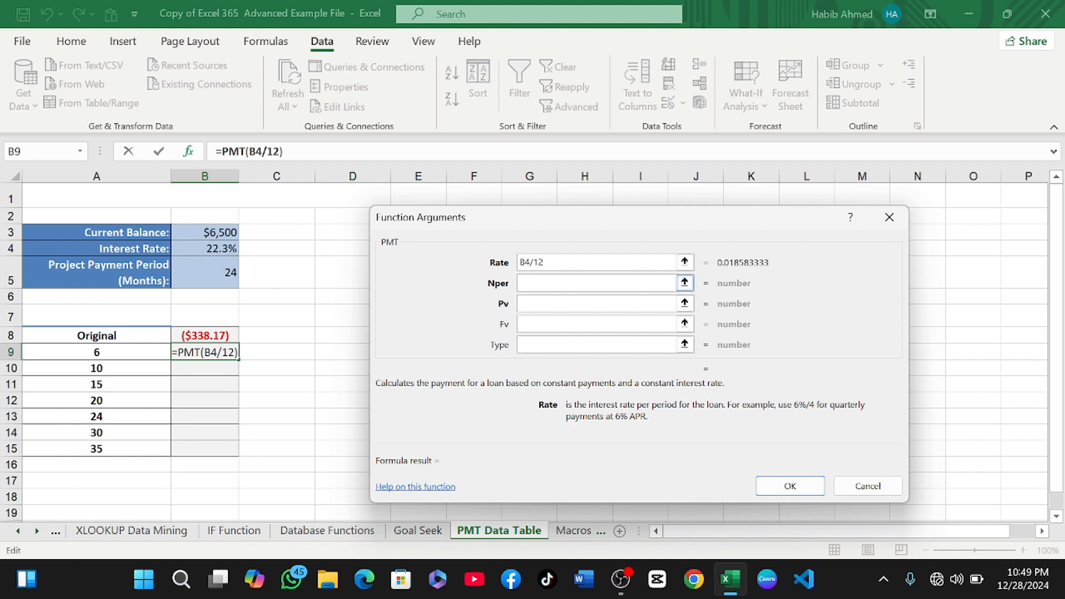
Set the B9 PMT Nper argument to A9 and Pv to B3, then confirm the formula.
key(Tab)
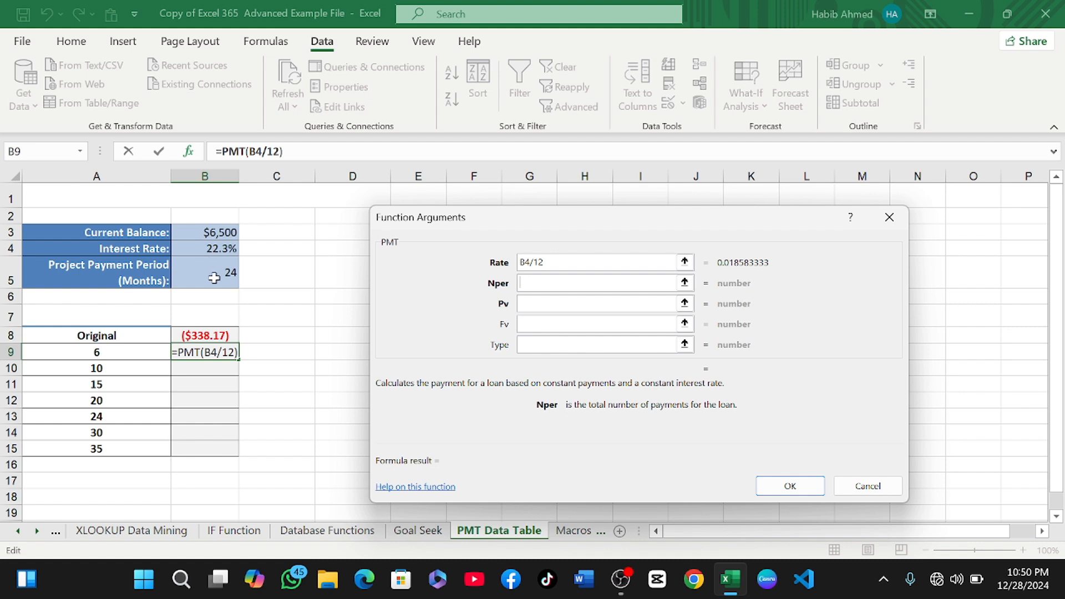
click(108, 354)
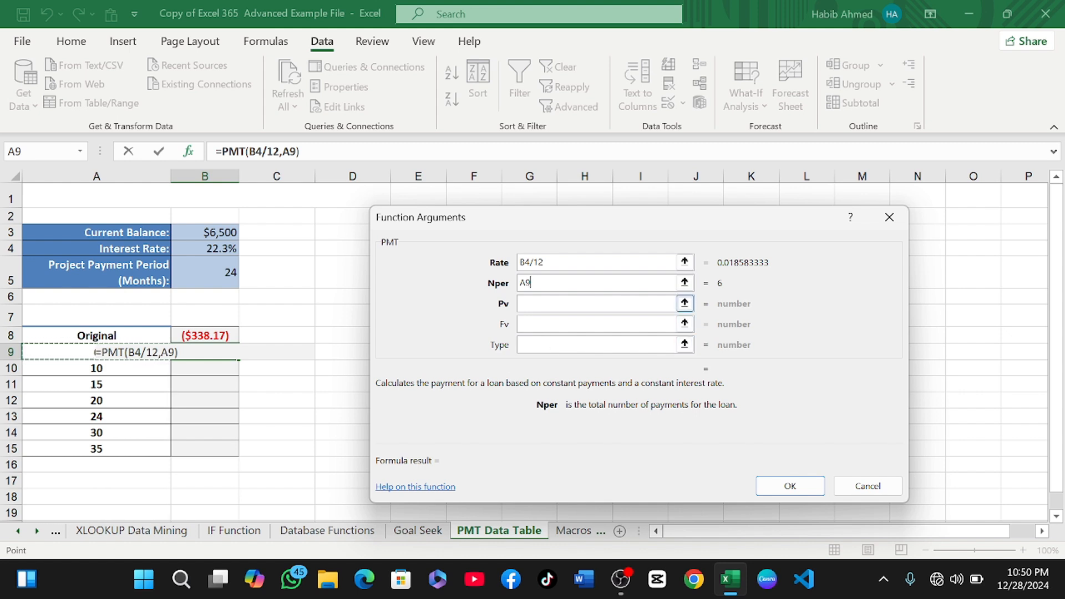
key(Tab)
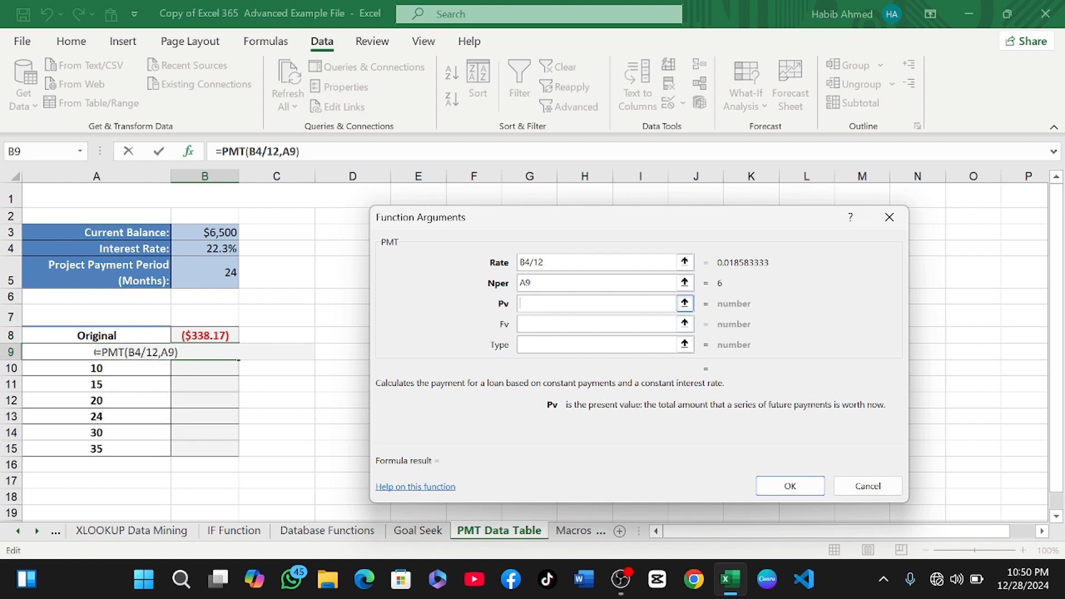
click(223, 233)
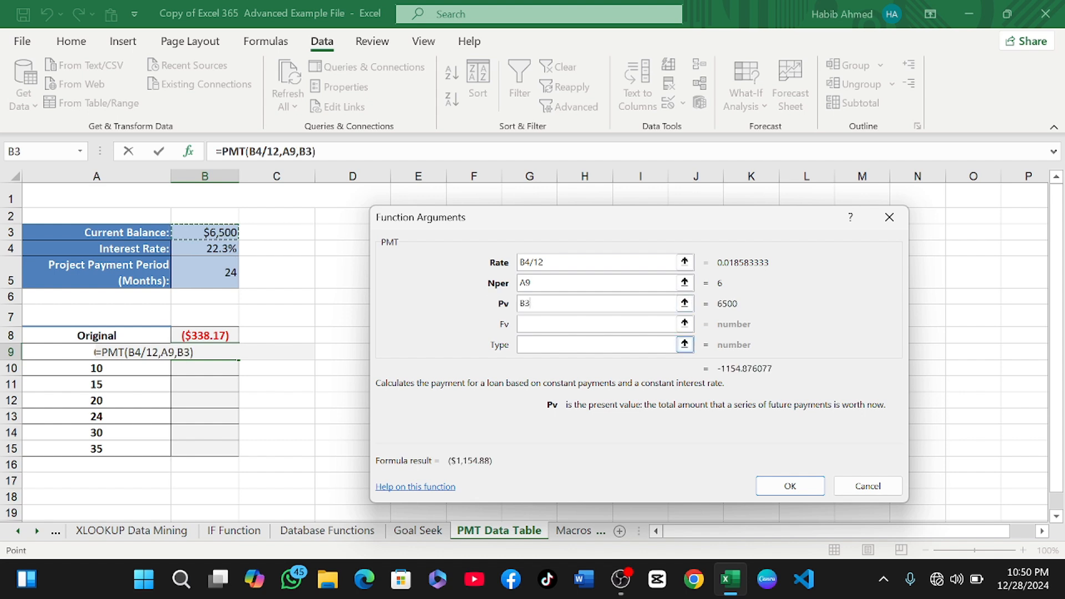
click(782, 487)
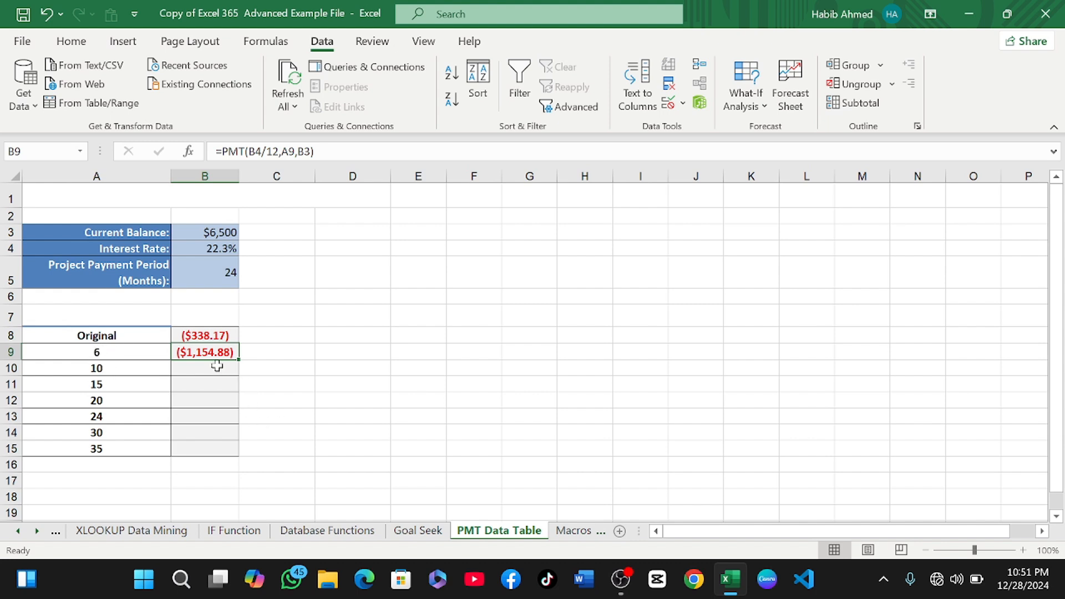
Clear the formula from B9.
key(BackSpace)
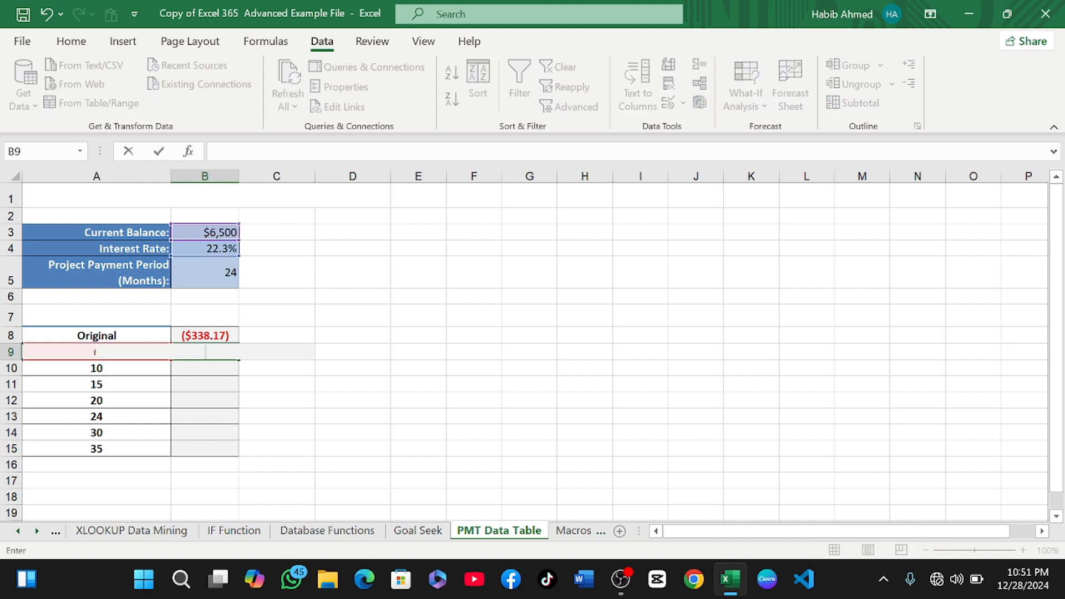
click(268, 372)
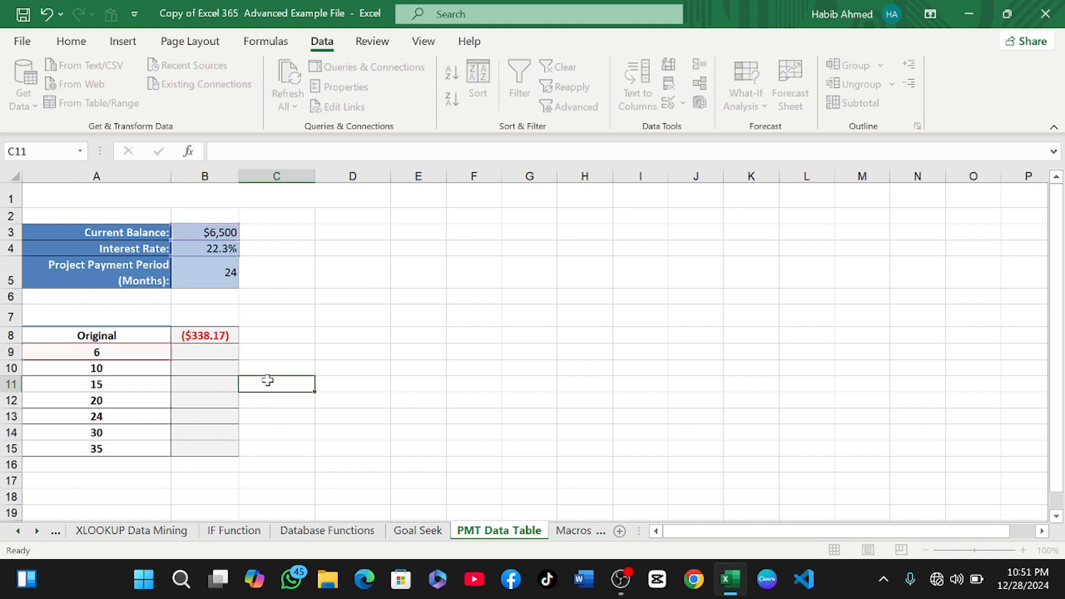
Create a one-variable data table over A8:B15 using B5 as the column input cell.
click(211, 351)
drag(89, 335, 185, 448)
click(148, 337)
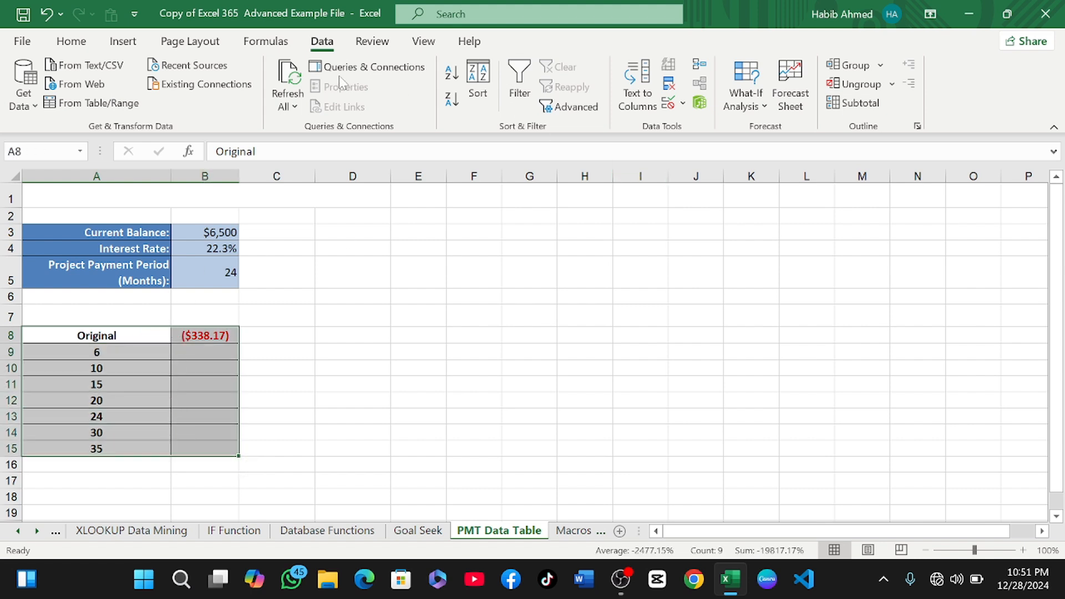
click(747, 95)
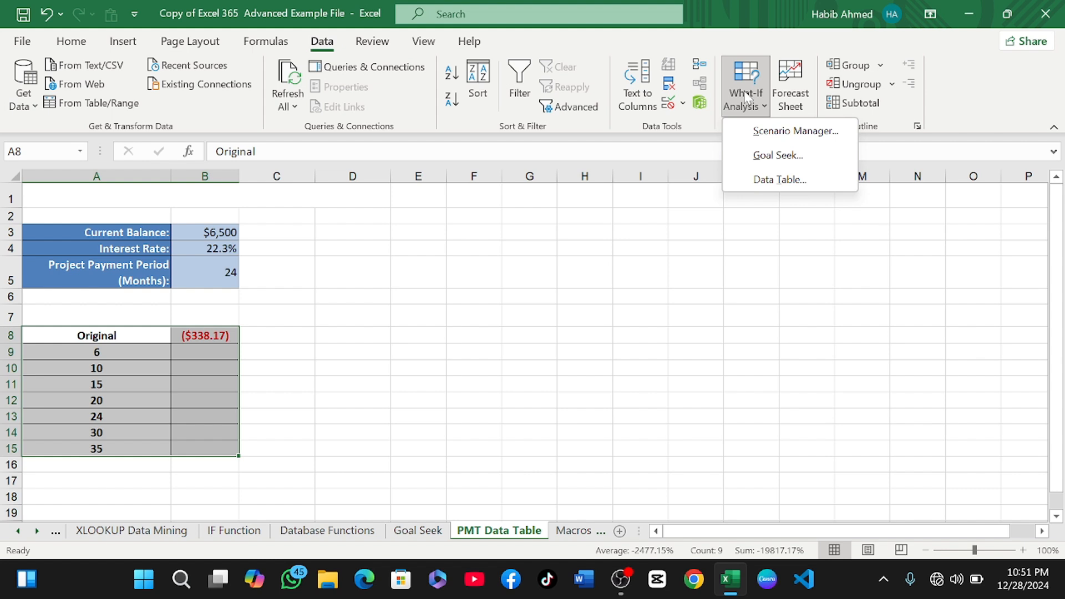
click(777, 179)
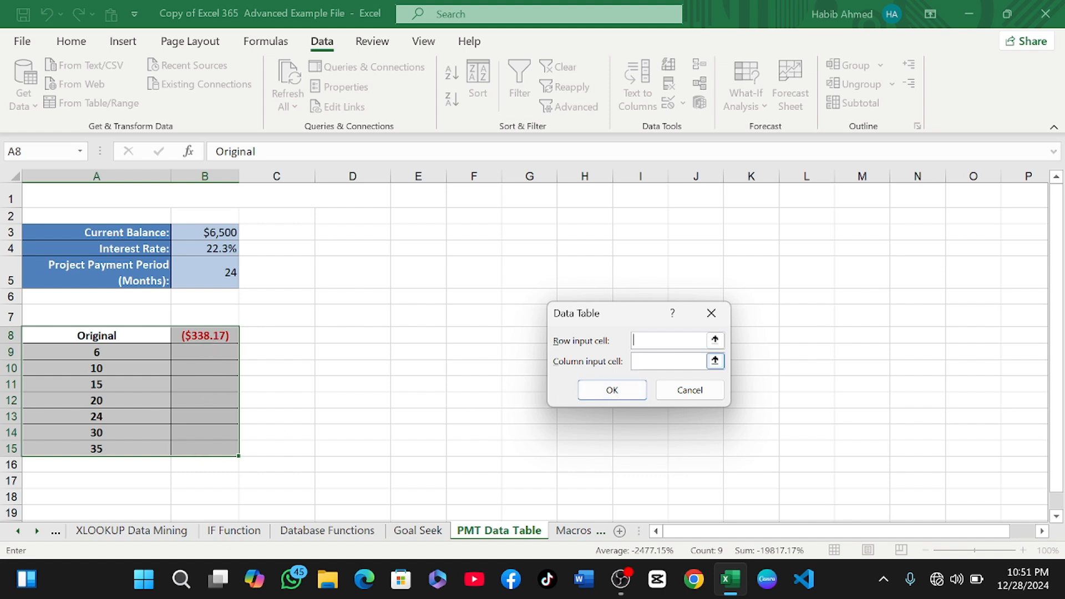
click(224, 274)
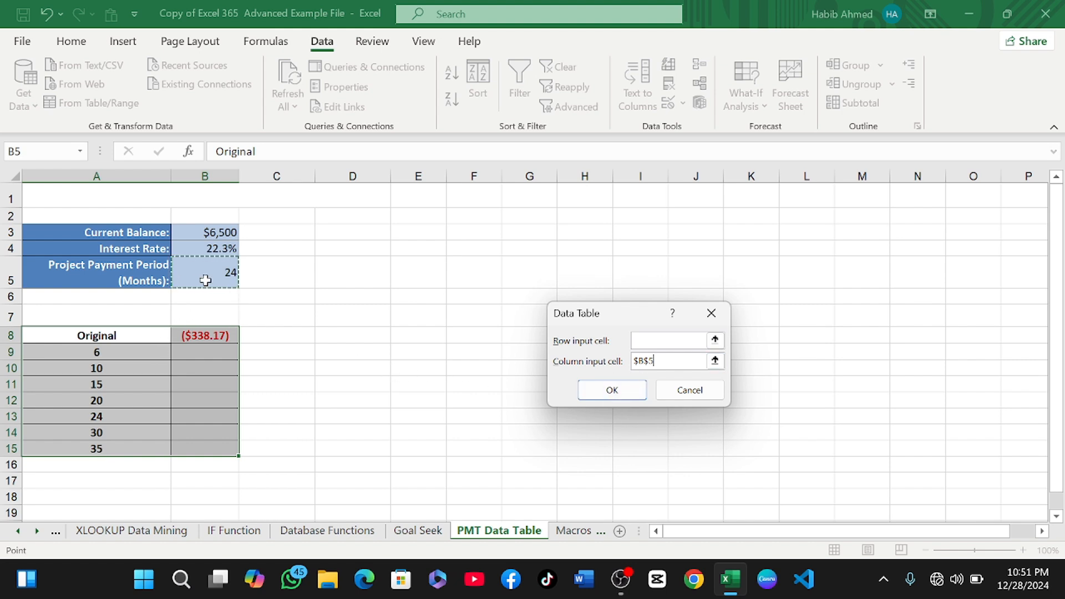
click(611, 390)
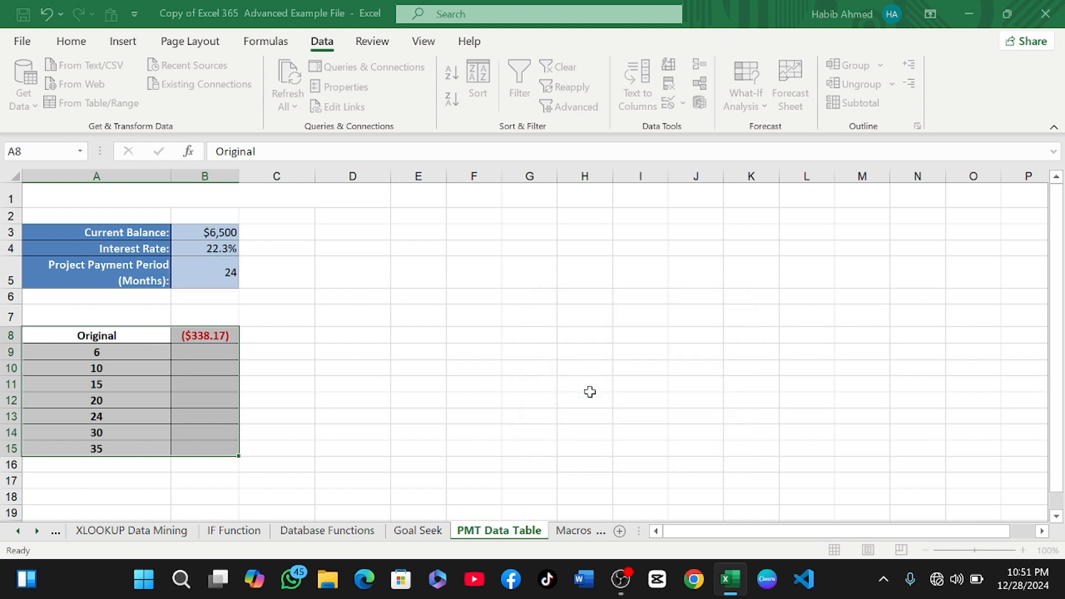
Enter a formula in D9 multiplying the period in A9 by the payment in B9.
click(285, 350)
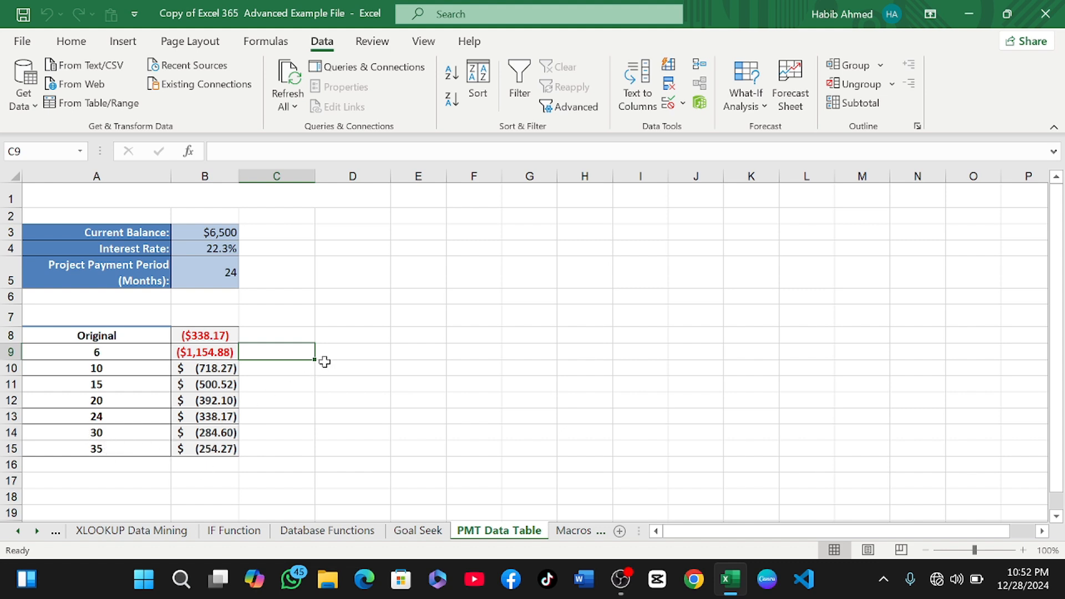
click(358, 336)
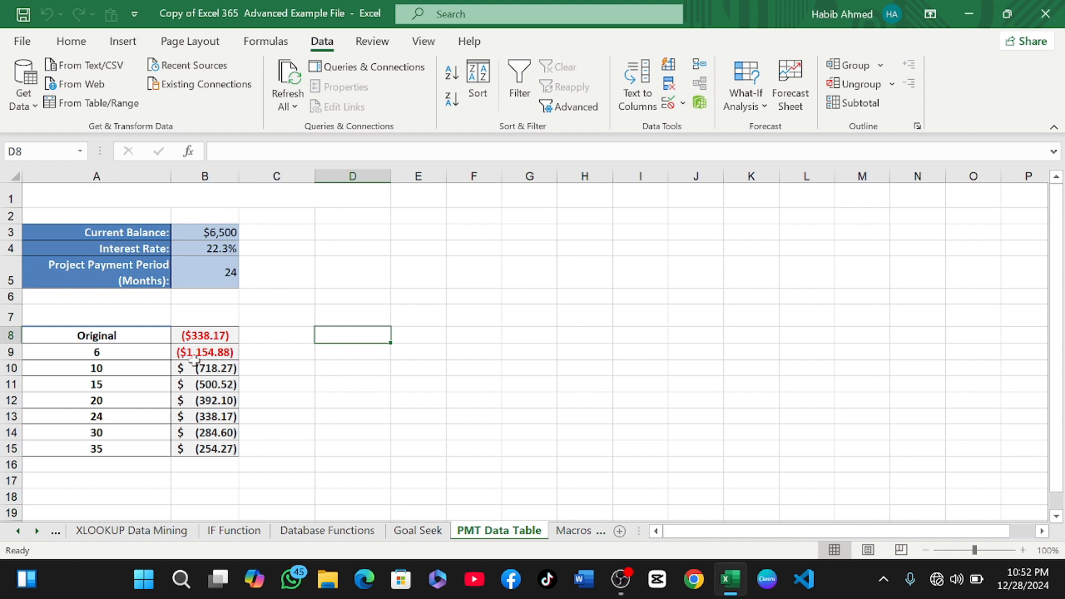
click(327, 352)
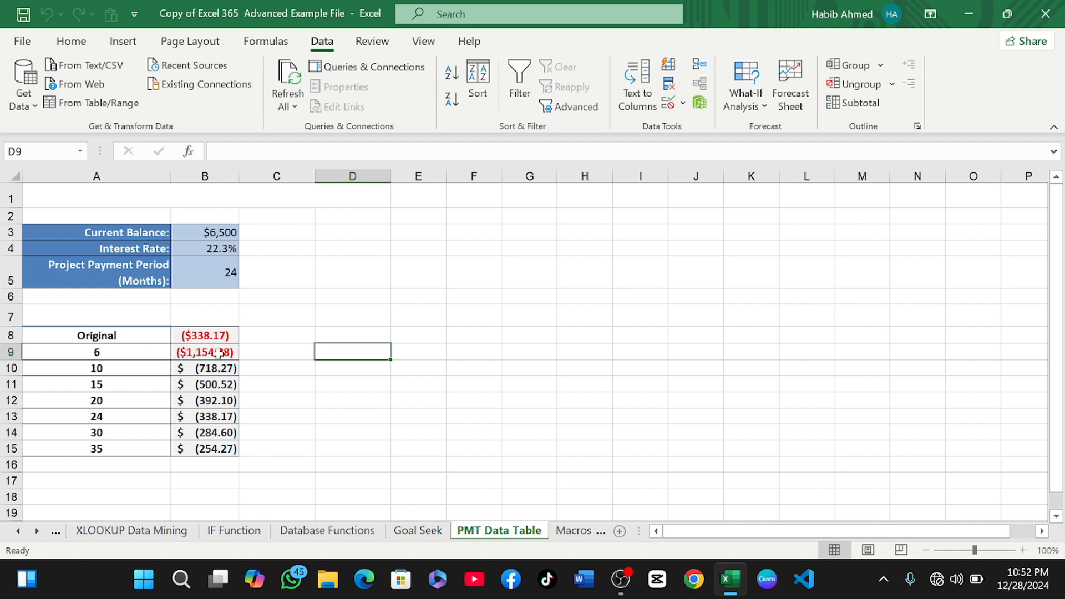
text(=)
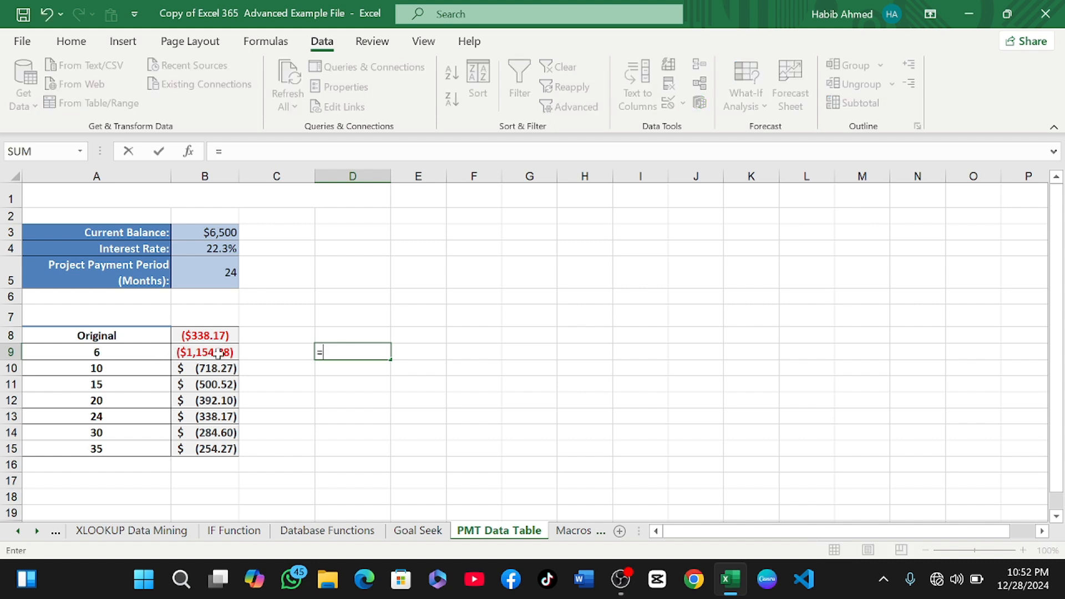
click(136, 354)
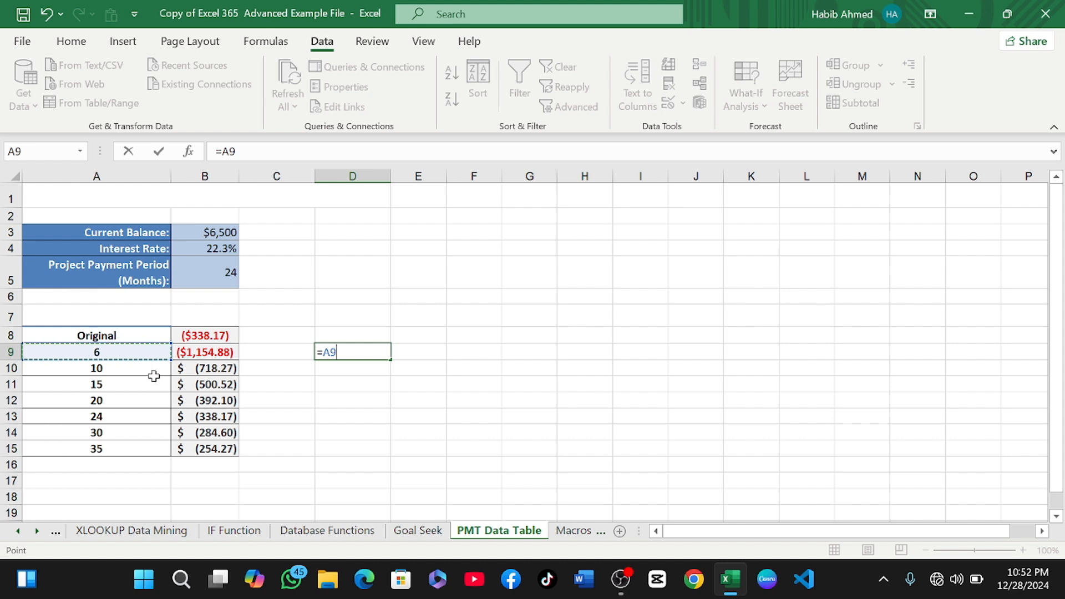
text(*)
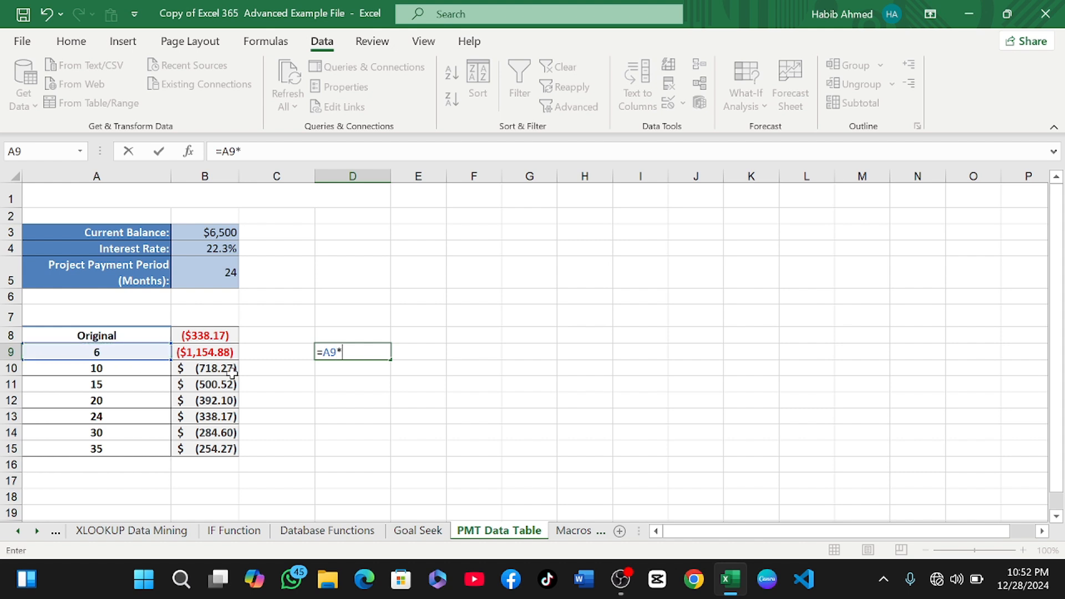
click(214, 356)
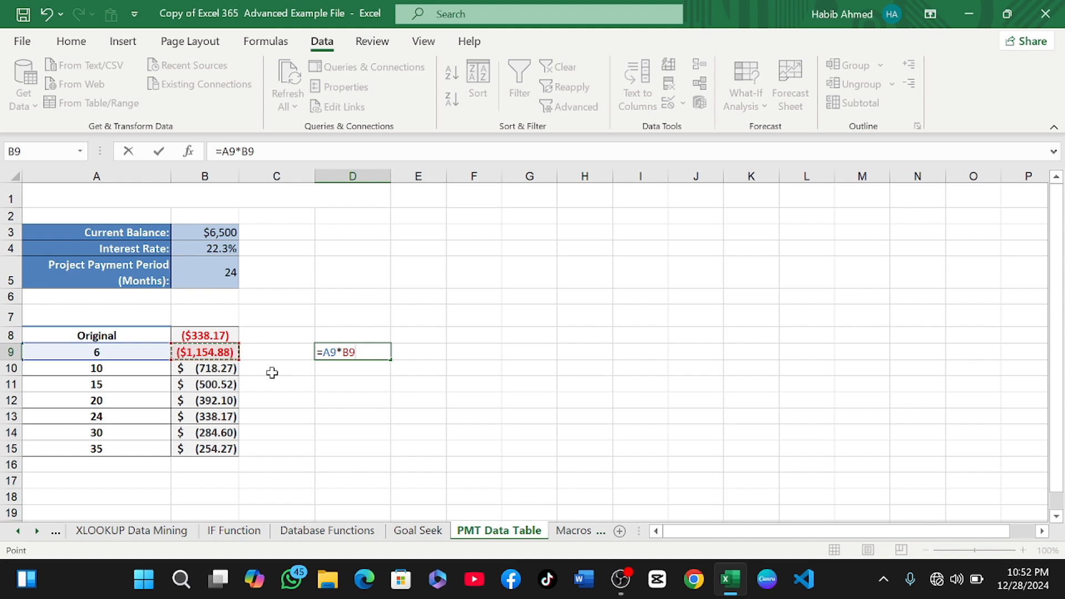
key(Return)
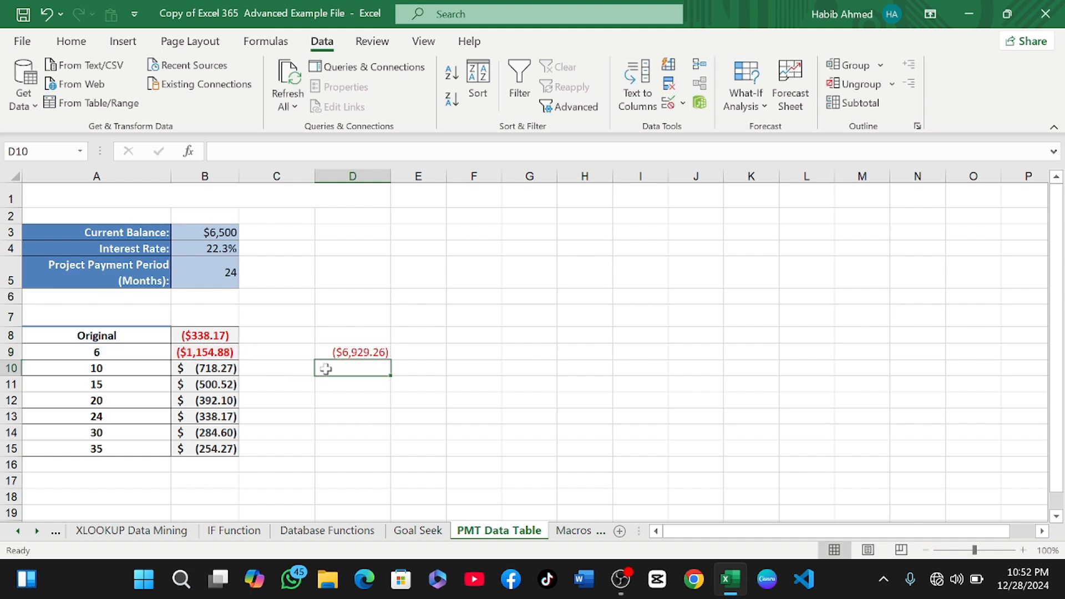
Enter a formula in D15 multiplying the period in A15 by the payment in B15.
click(353, 355)
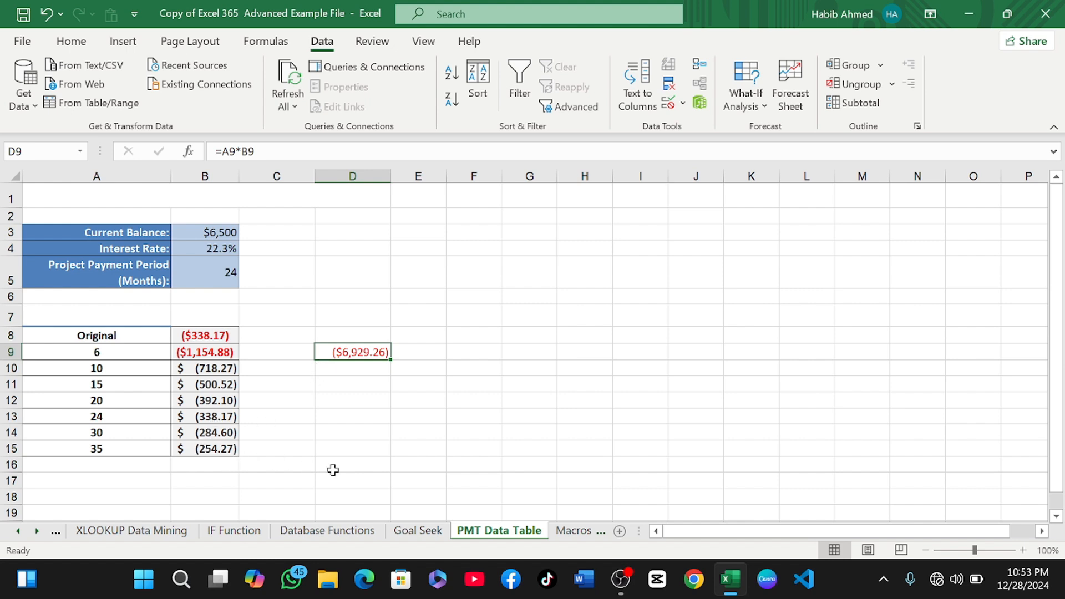
click(345, 449)
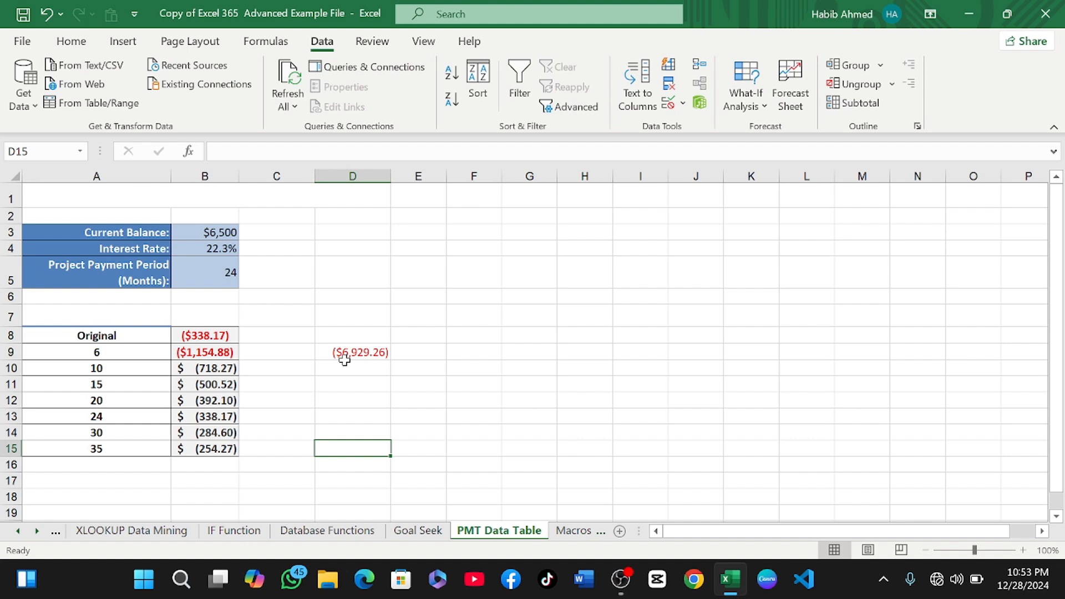
text(=)
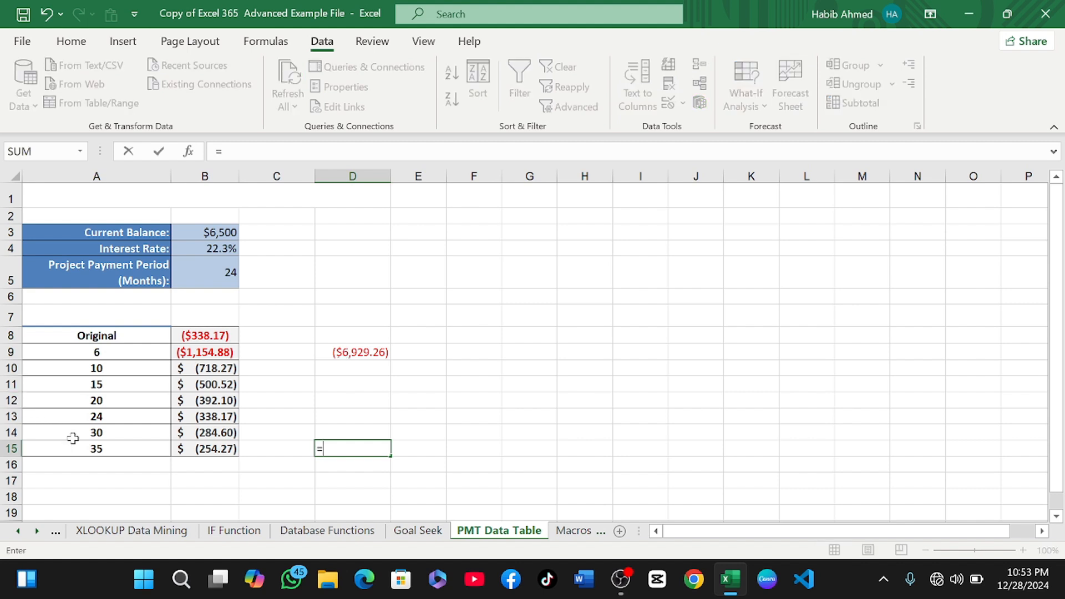
click(93, 448)
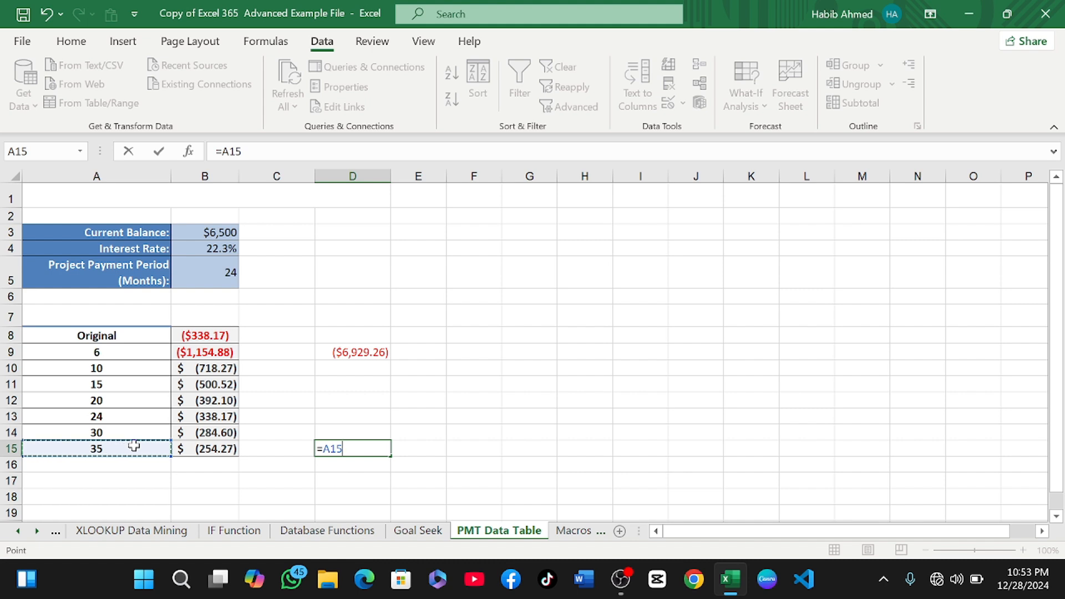
text(*)
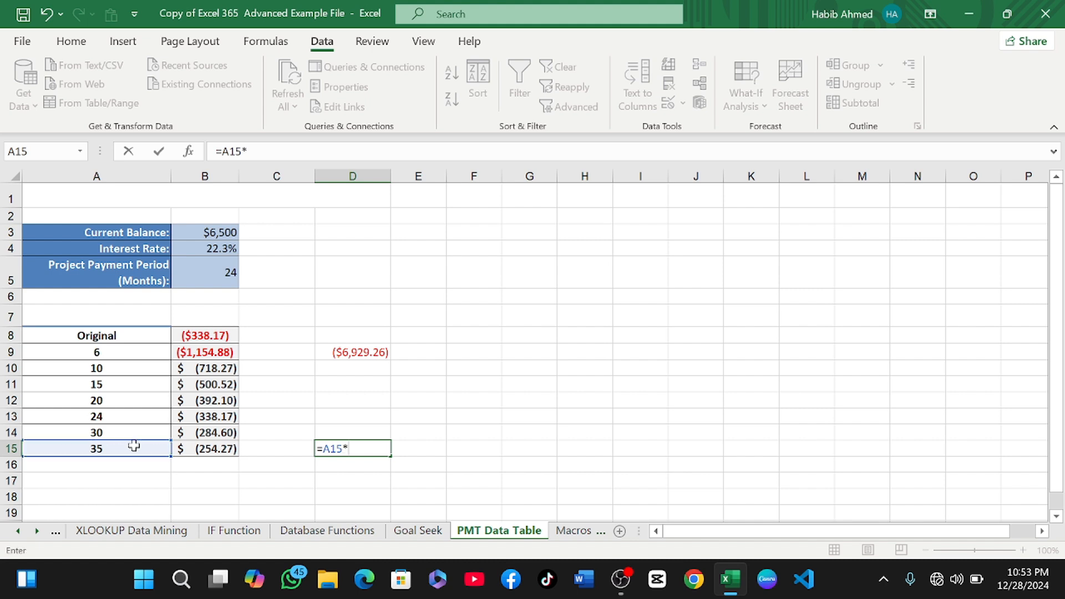
click(204, 452)
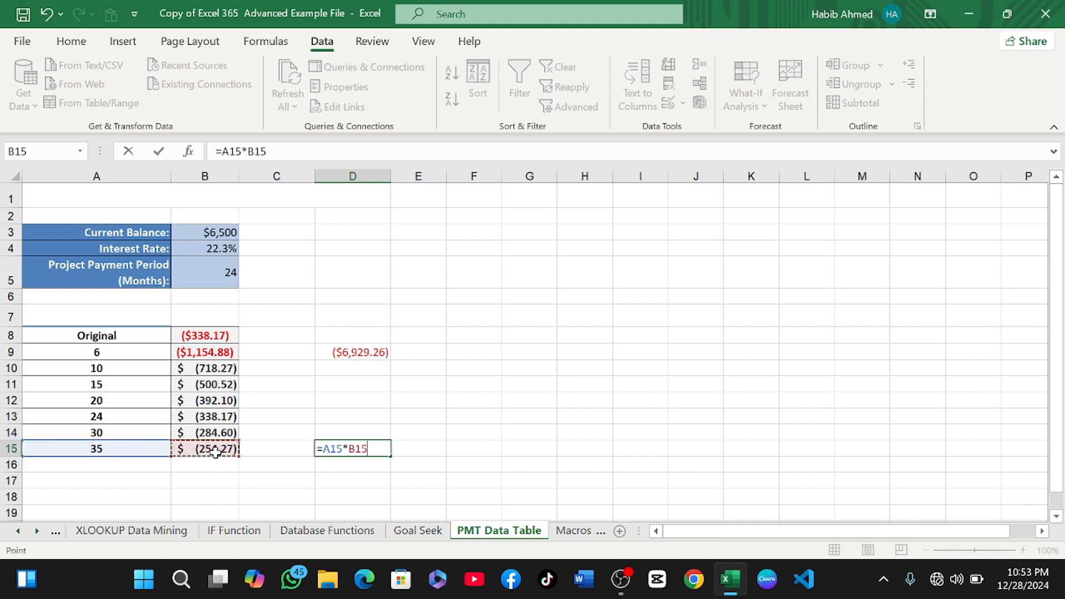
key(Return)
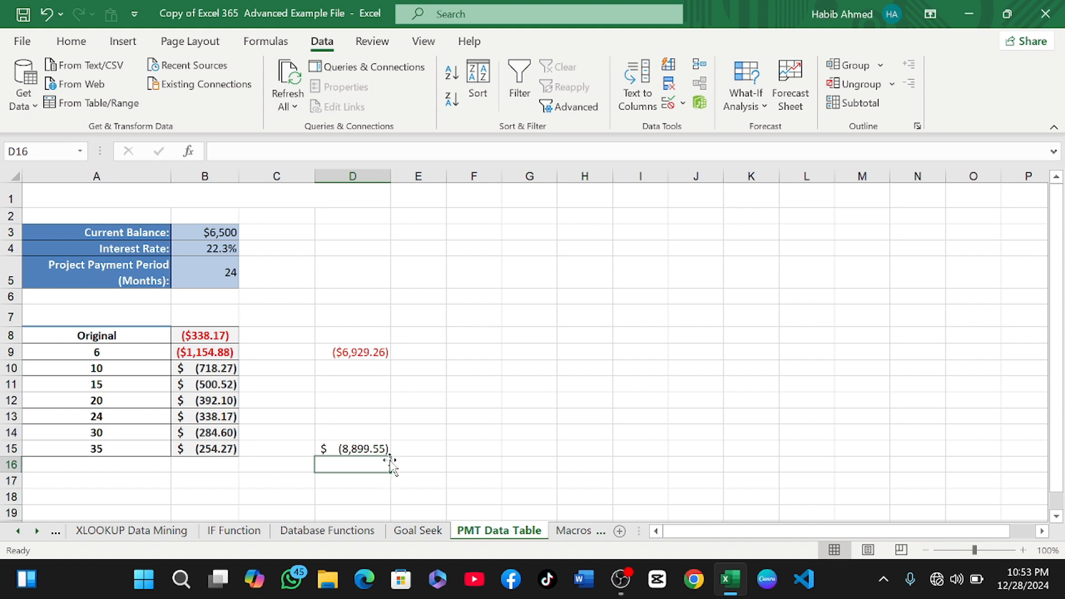
Fill the D9 formula down through D14.
click(366, 452)
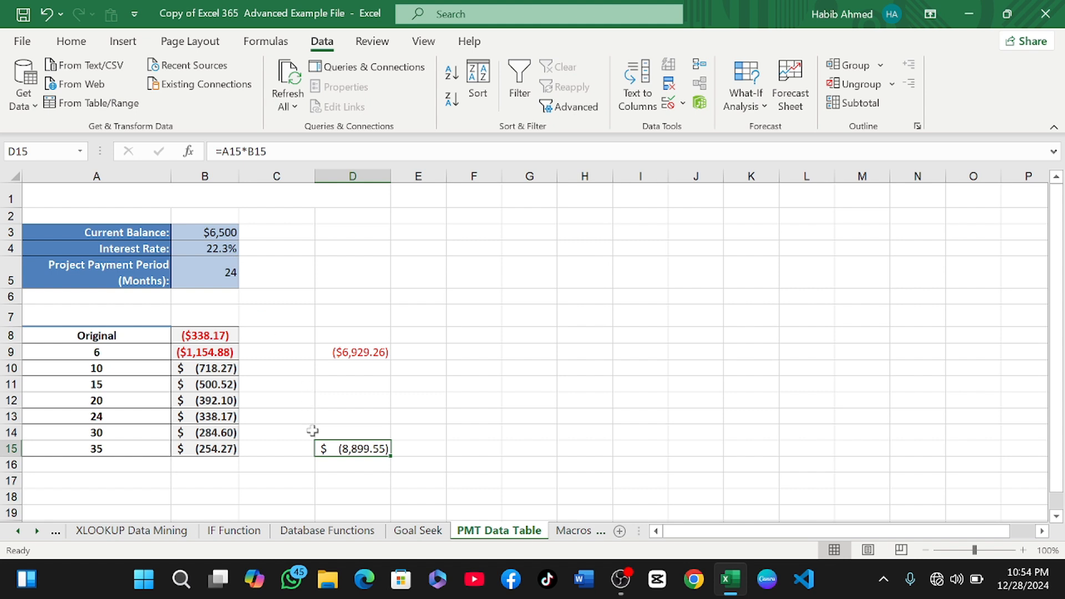
click(371, 354)
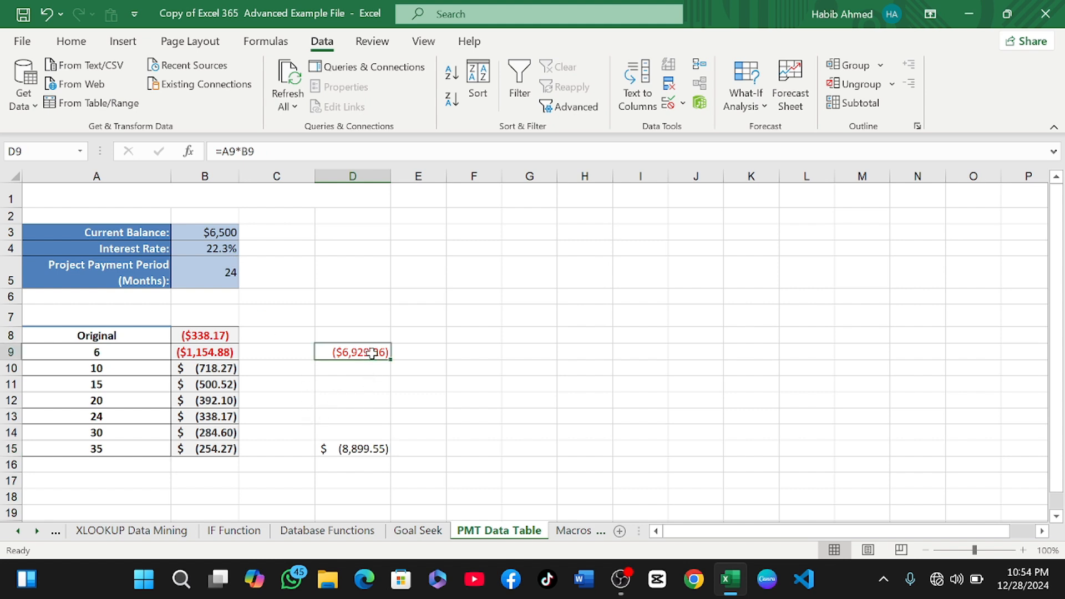
drag(391, 362, 388, 437)
click(423, 382)
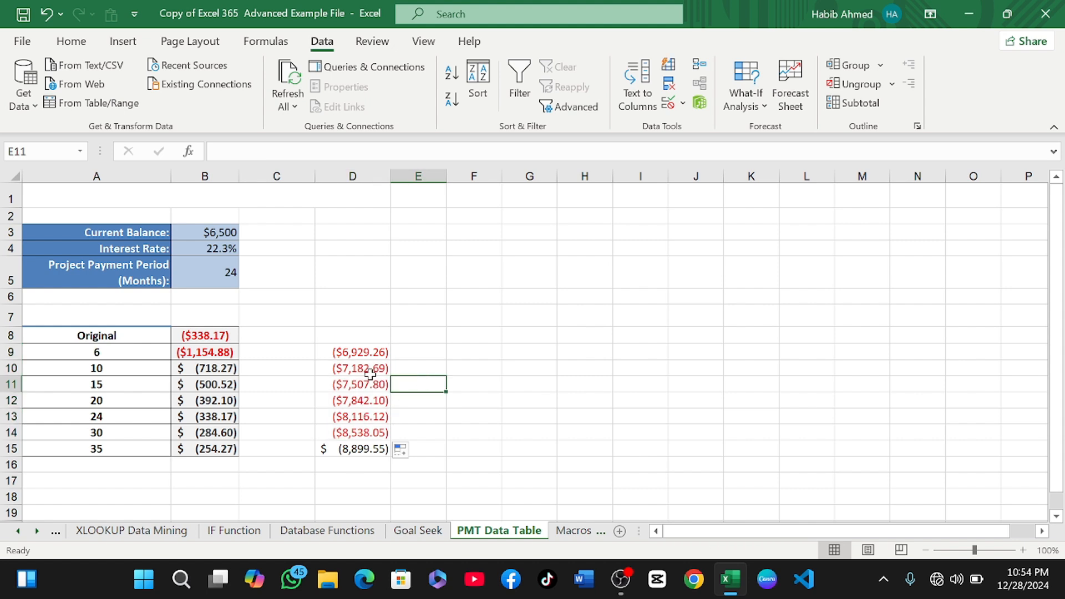